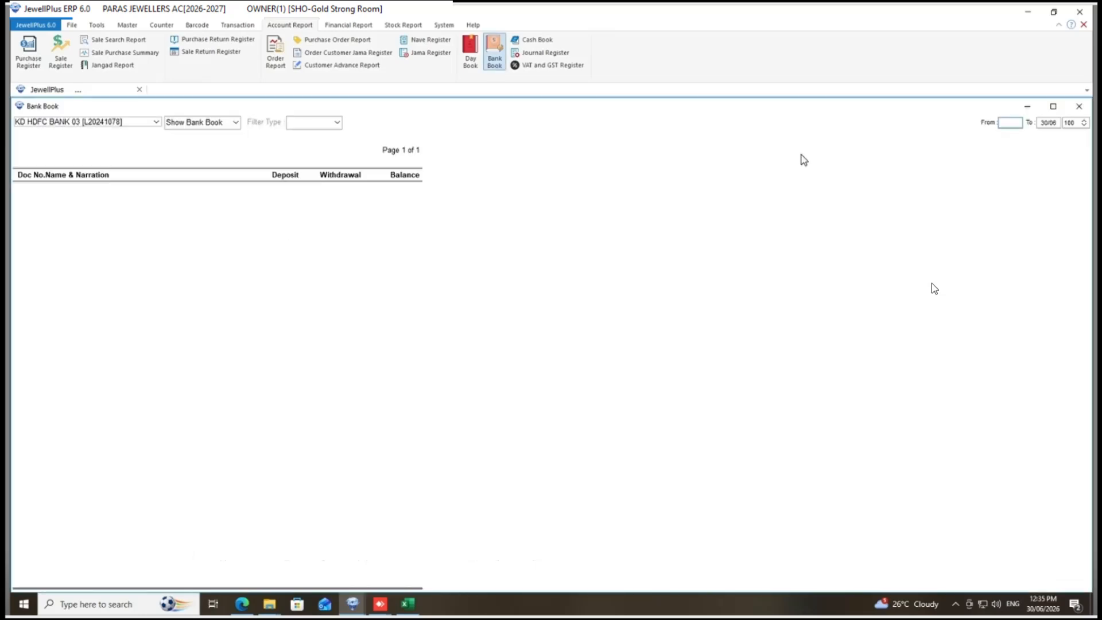
# Load the KD HDFC BANK 03 bank book for the period from 16/06 to 30/06.
pyautogui.write('1')
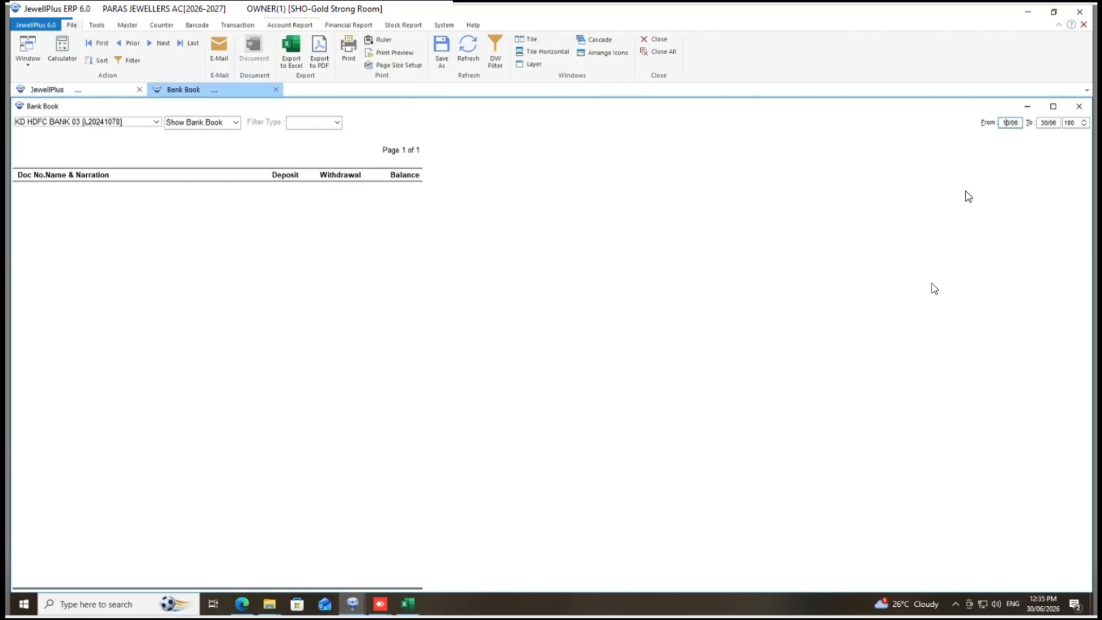
pyautogui.write('6')
pyautogui.press('Tab')
pyautogui.click(467, 60)
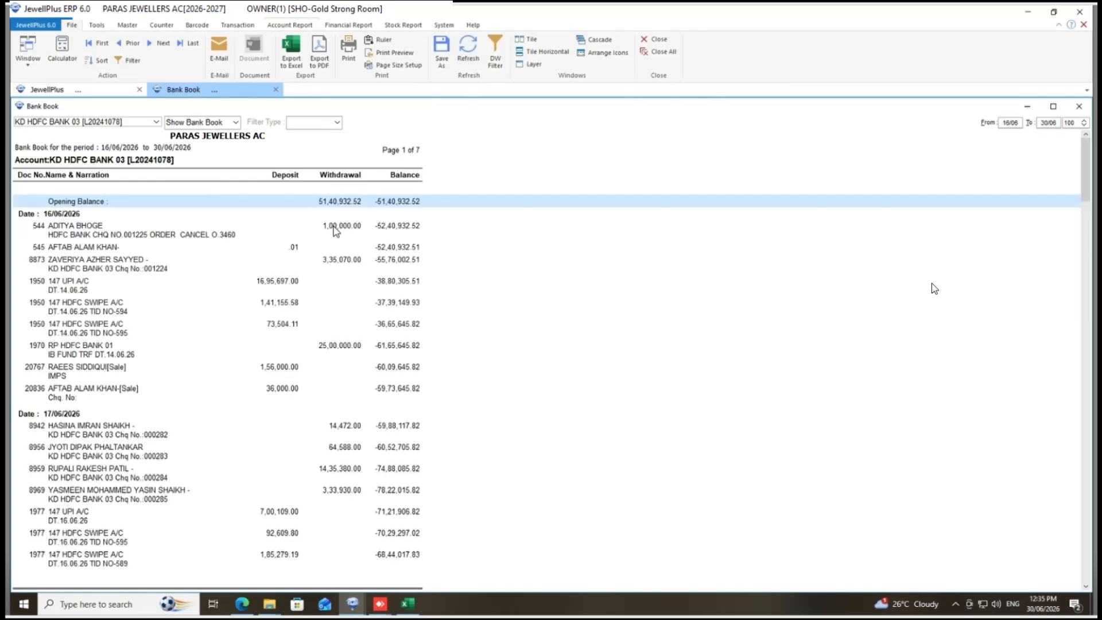
# Show the bank book in Do Reconciliation mode and examine the clearing dates of its entries.
pyautogui.click(200, 125)
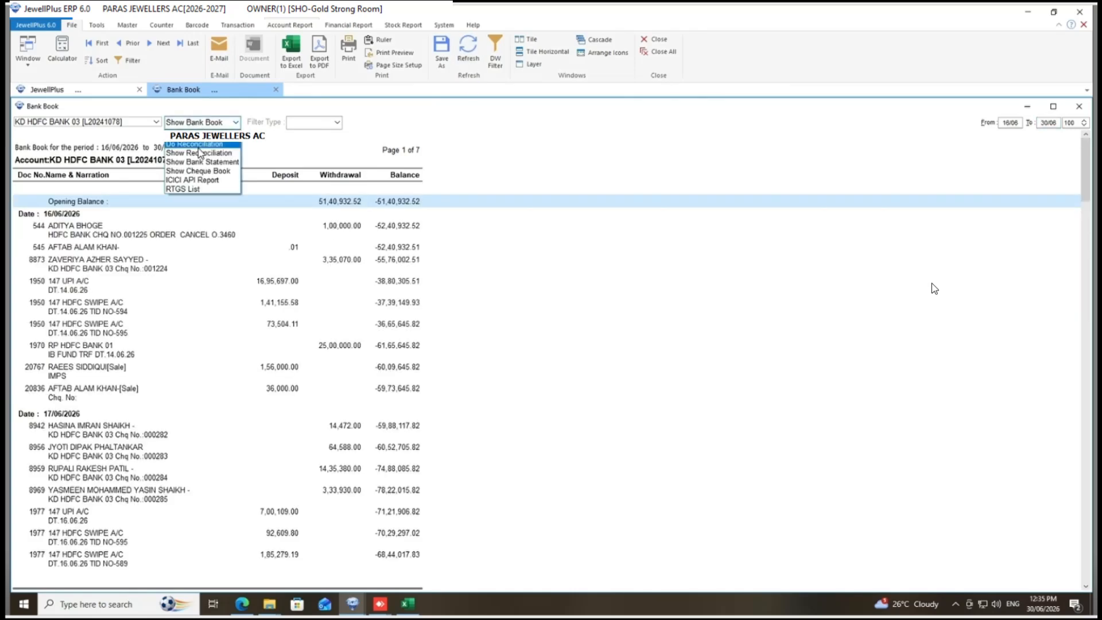
pyautogui.click(199, 144)
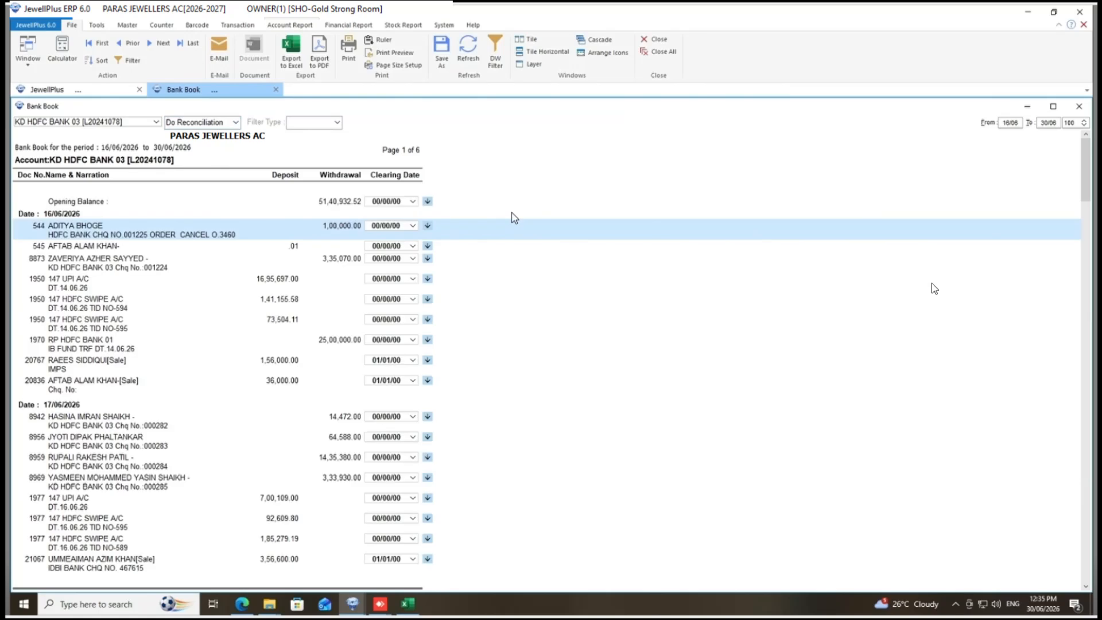
pyautogui.scroll(-15, 509, 410)
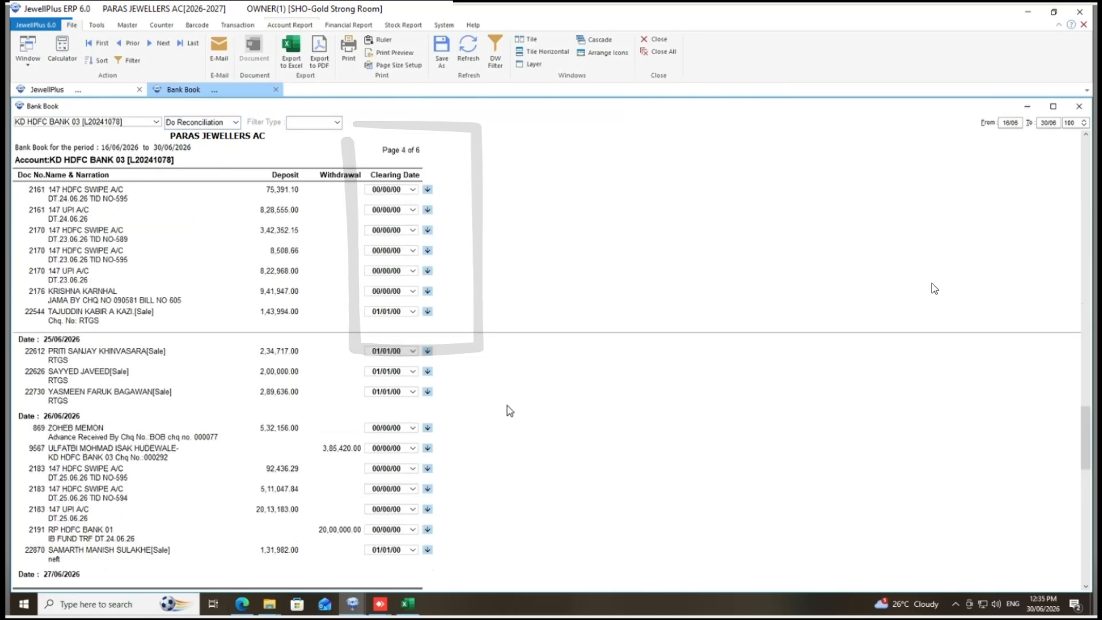
pyautogui.scroll(-10, 510, 410)
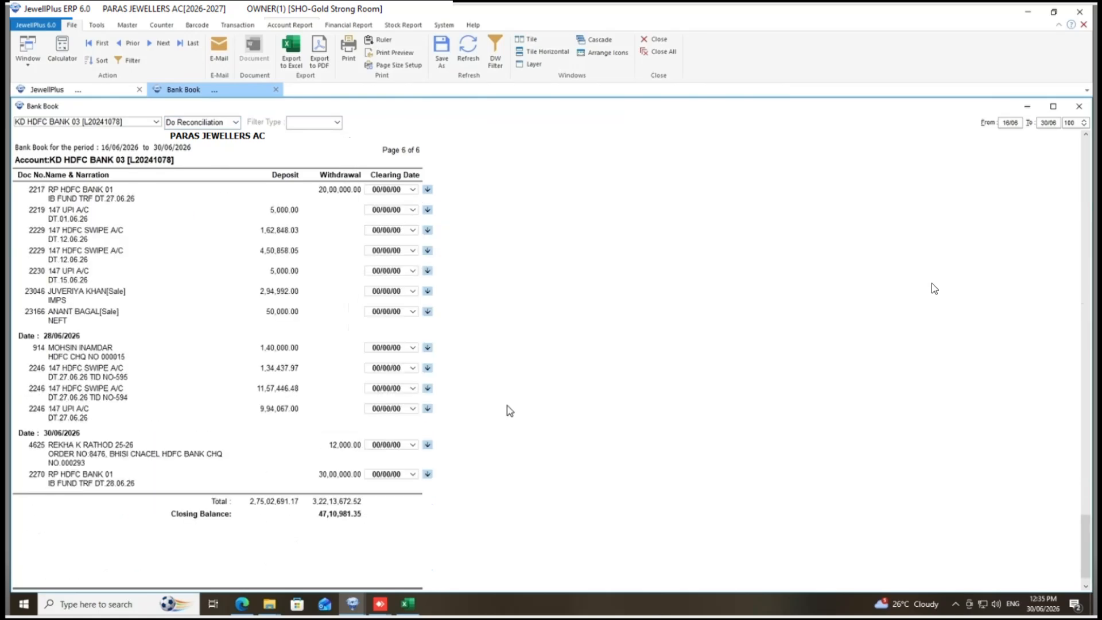
pyautogui.scroll(10, 509, 410)
pyautogui.scroll(15, 509, 410)
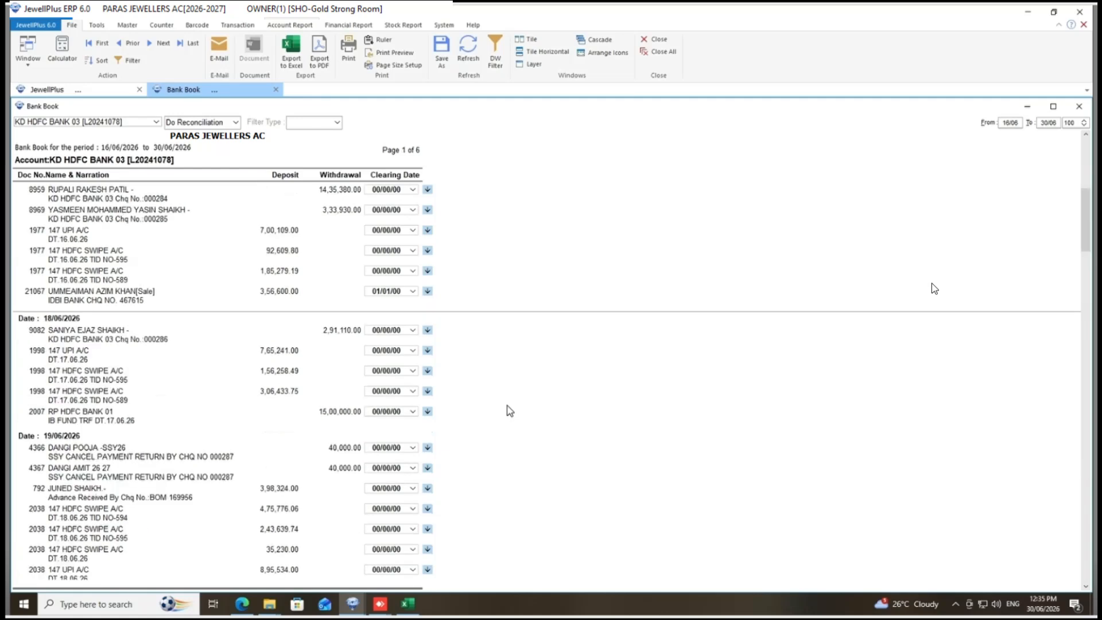
pyautogui.scroll(5, 509, 410)
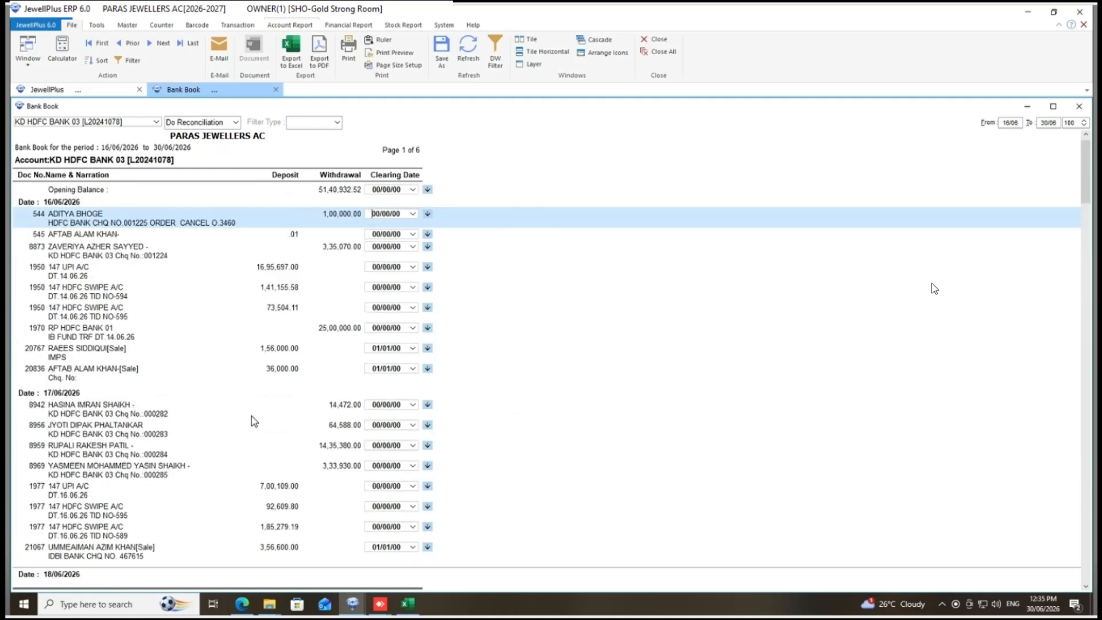
# Switch to Excel and examine the column headers and transactions of the HDFC bank statement.
pyautogui.click(414, 608)
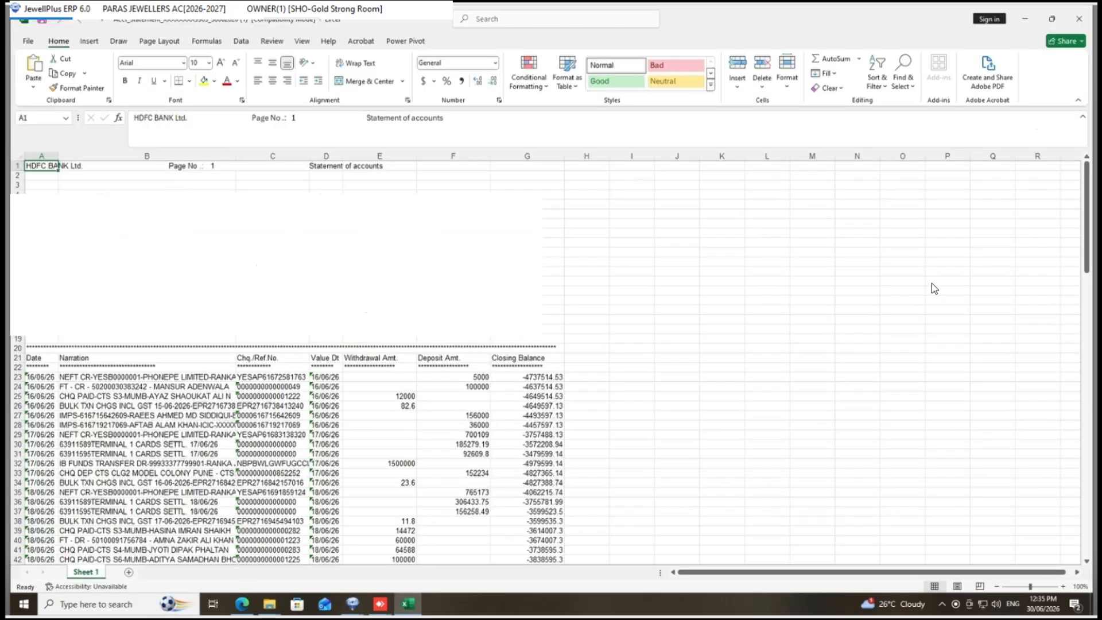
pyautogui.scroll(-8, 424, 328)
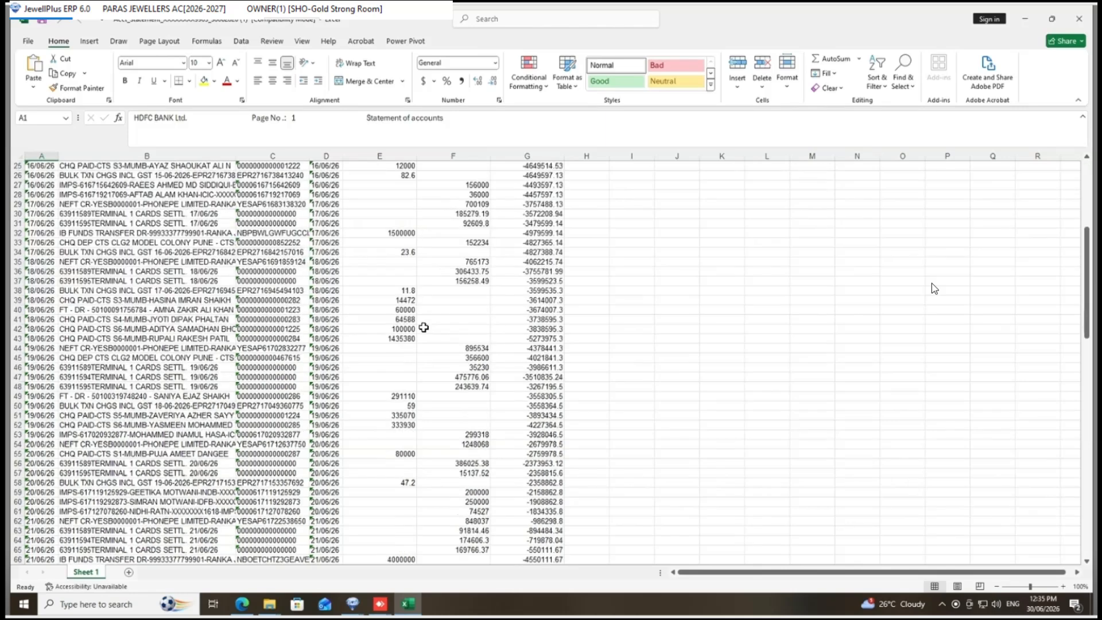
pyautogui.scroll(4, 294, 346)
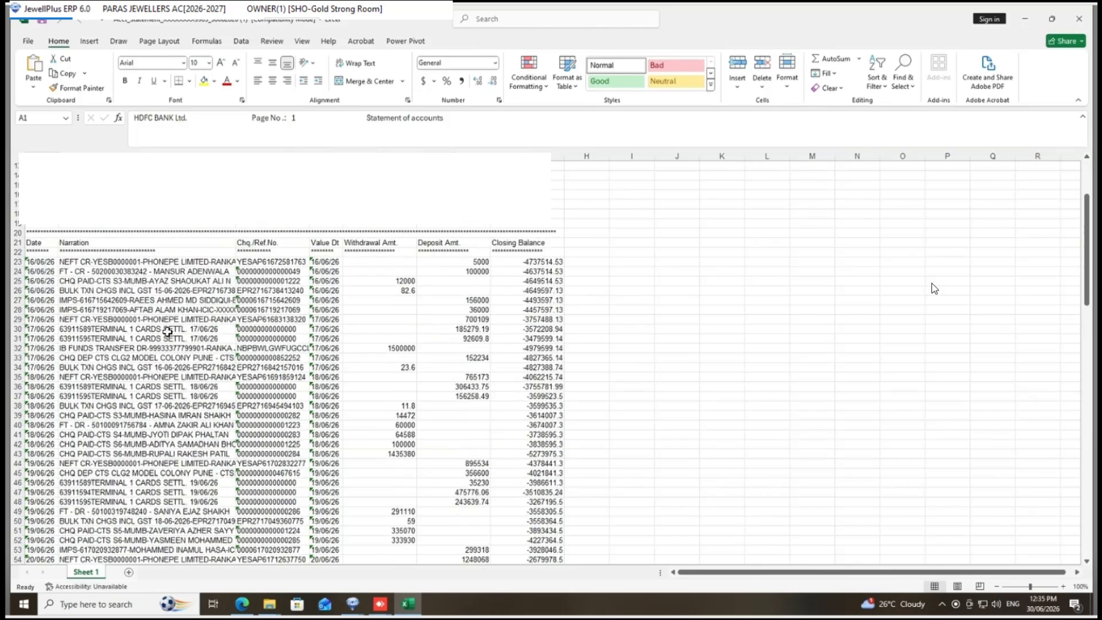
# Switch to the JewellPlus reporting site in Edge and open the Bank Book reconciliation's custom table header settings for the bank statement.
pyautogui.click(242, 608)
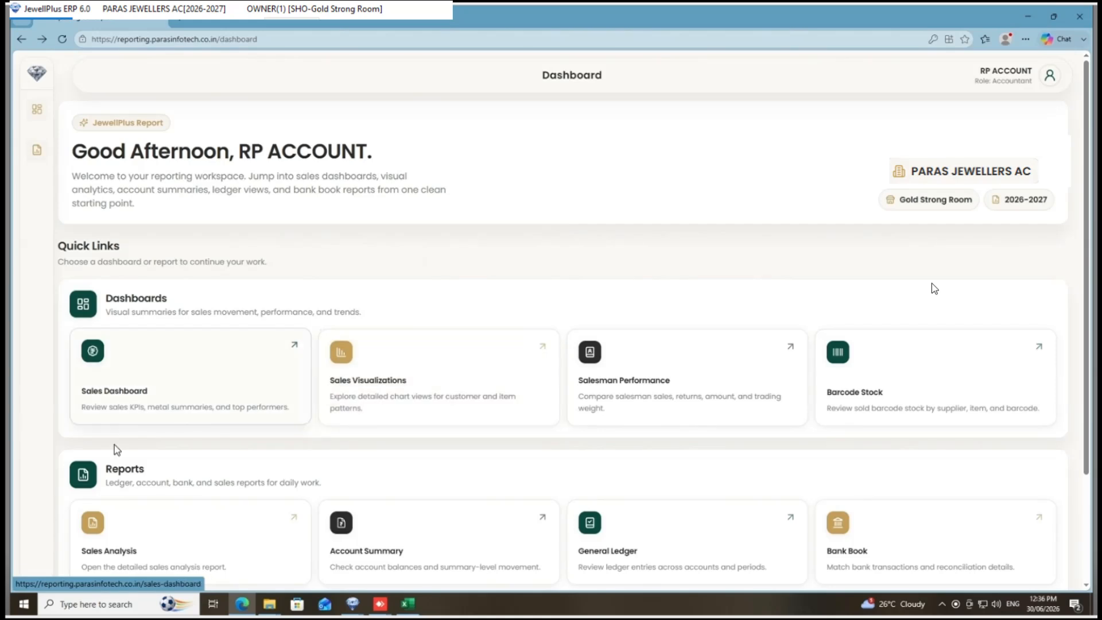
pyautogui.moveTo(39, 84)
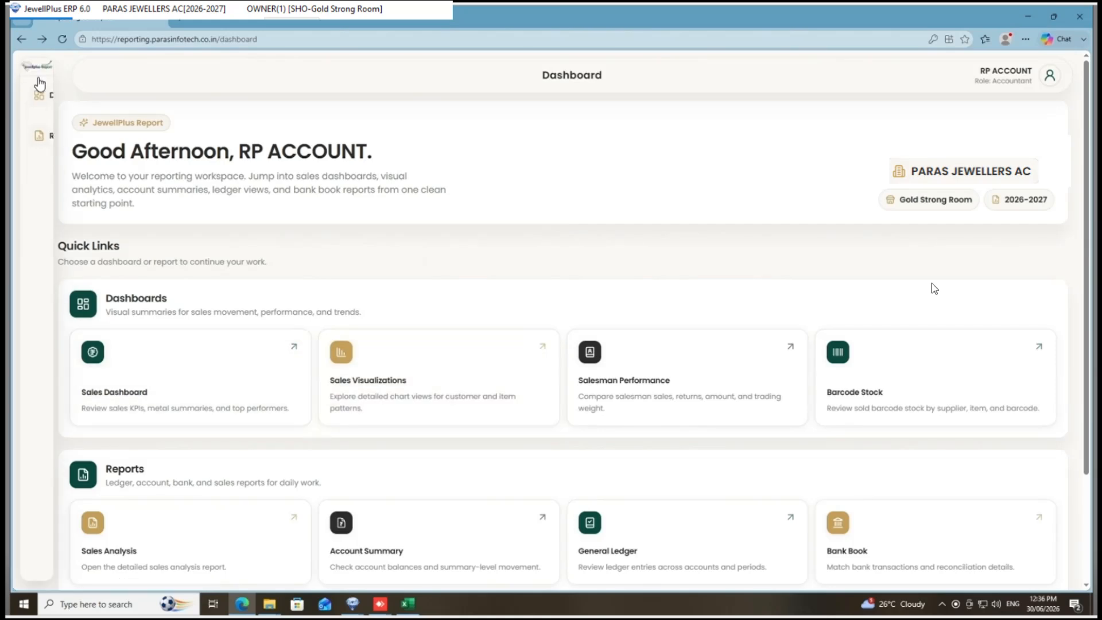
pyautogui.click(92, 395)
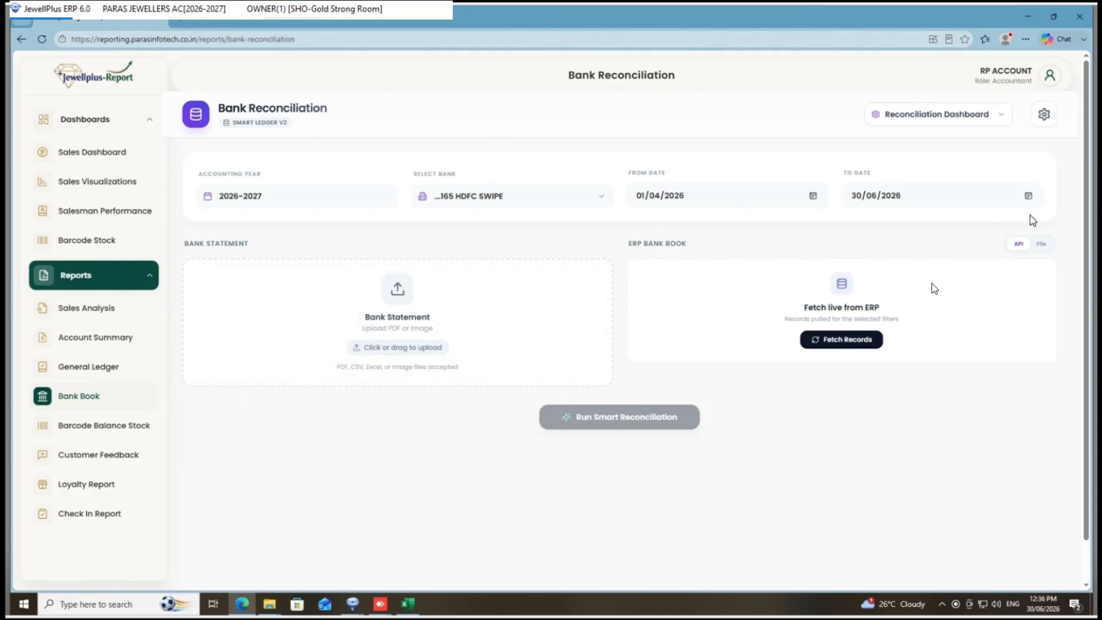
pyautogui.click(1052, 114)
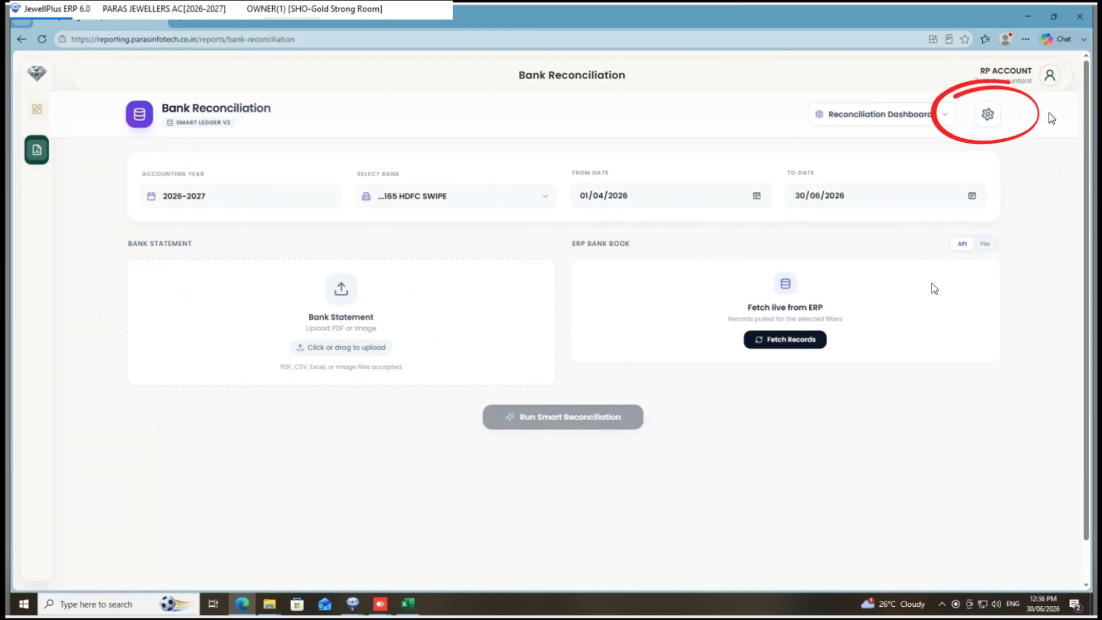
pyautogui.click(987, 116)
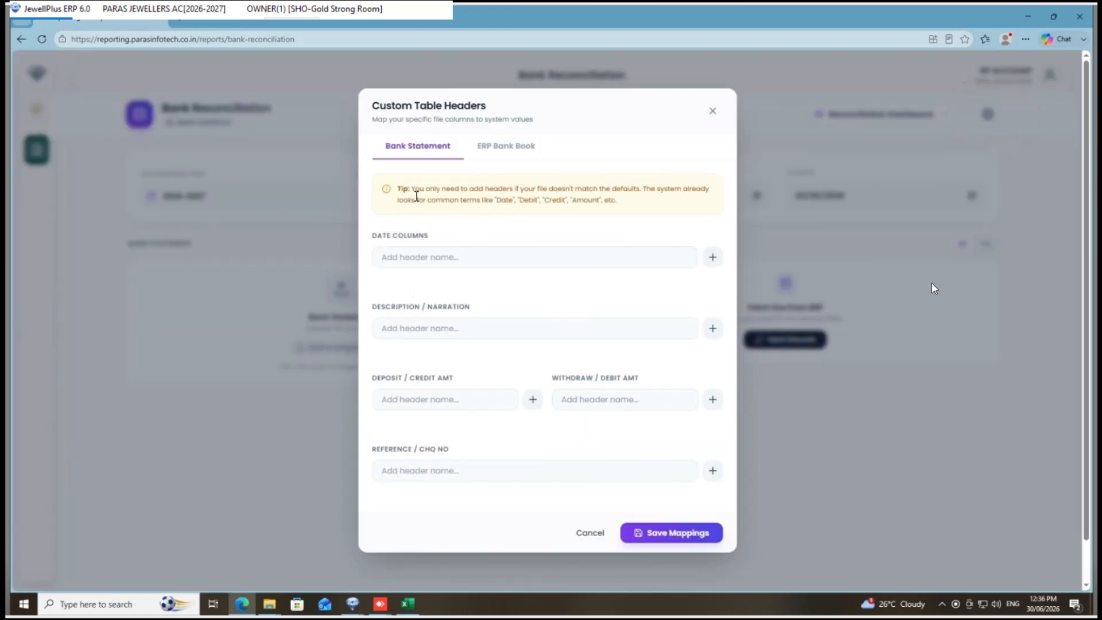
pyautogui.click(441, 261)
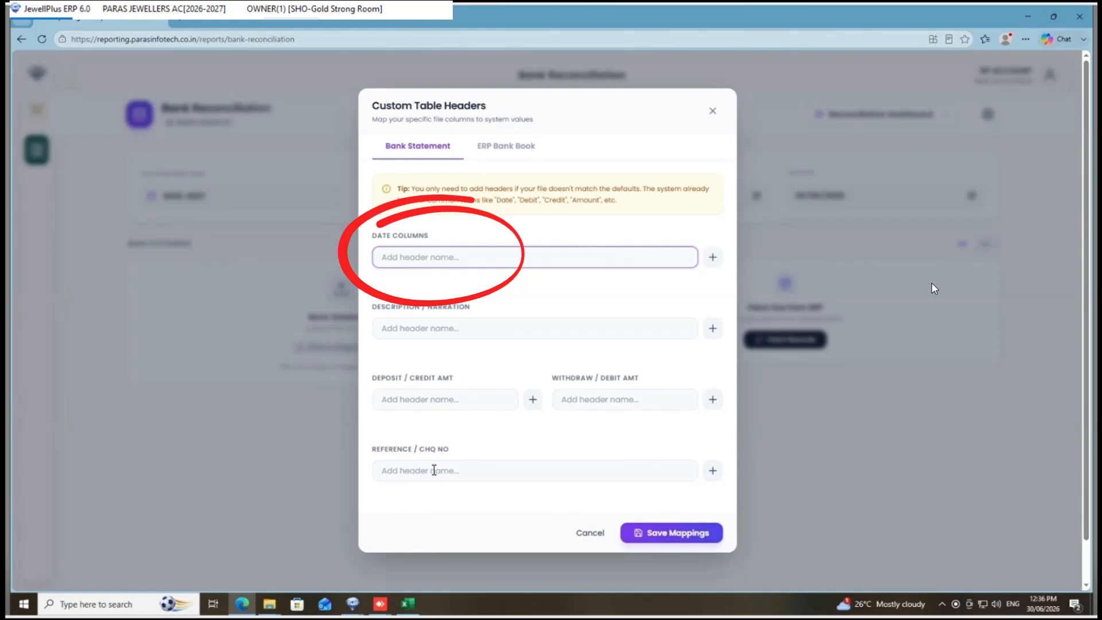
# Switch to Excel and copy the Value Dt header text from cell D21 of the bank statement.
pyautogui.click(409, 608)
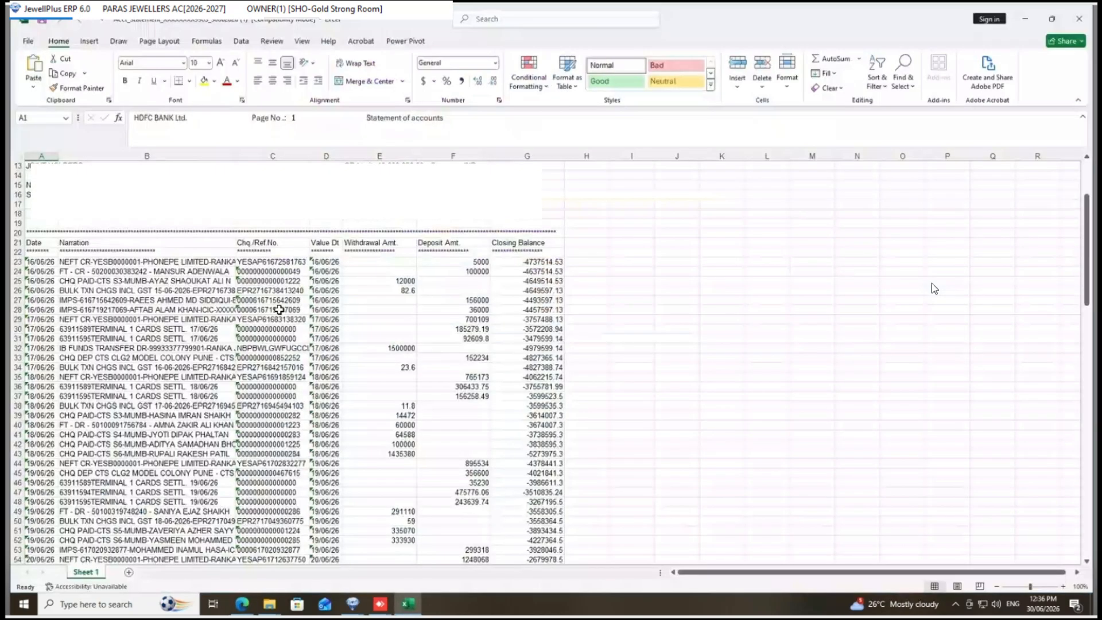
pyautogui.click(325, 243)
pyautogui.press('F2')
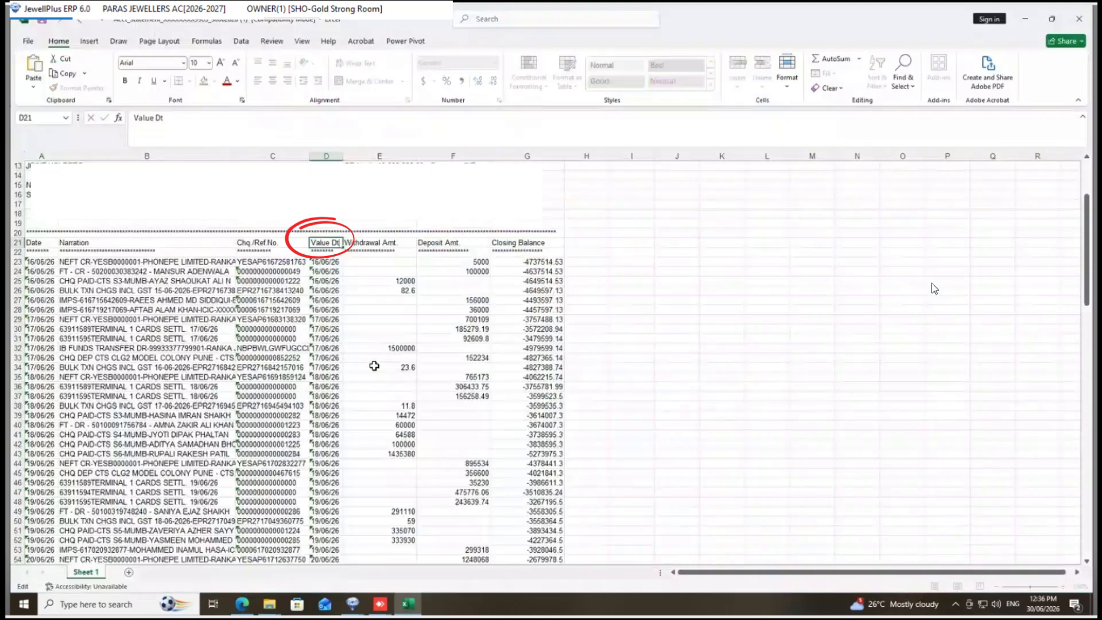
pyautogui.hotkey('shift', 'Home')
pyautogui.hotkey('ctrl', 'c')
pyautogui.click(337, 273)
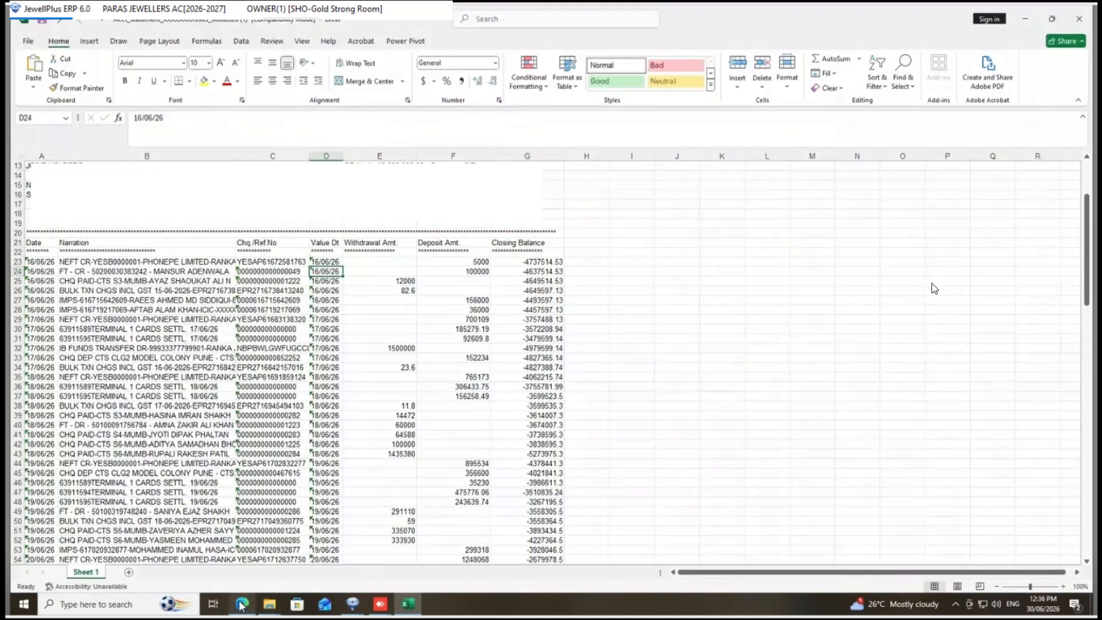
# Switch back to Edge and add the copied Value Dt as a date column header.
pyautogui.moveTo(242, 606)
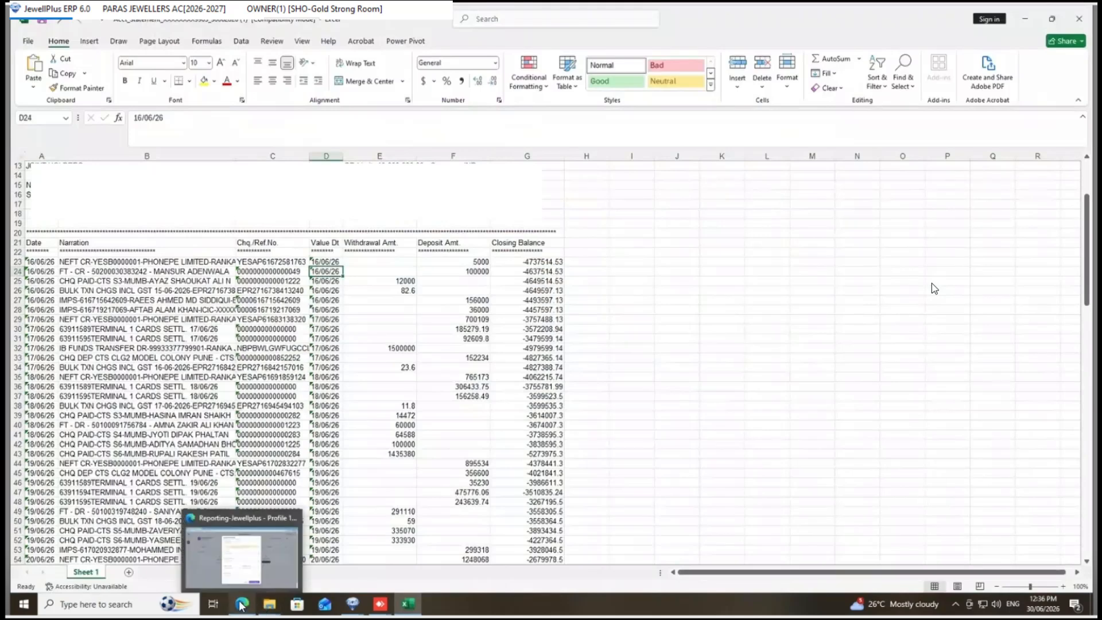
pyautogui.click(247, 561)
pyautogui.rightClick(445, 254)
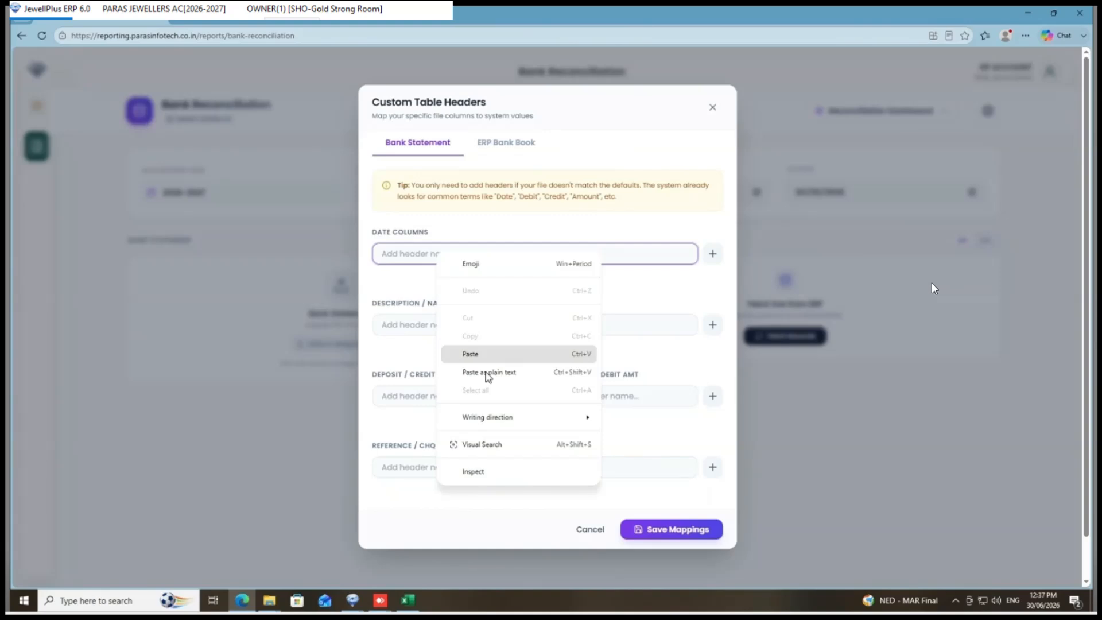
pyautogui.click(487, 373)
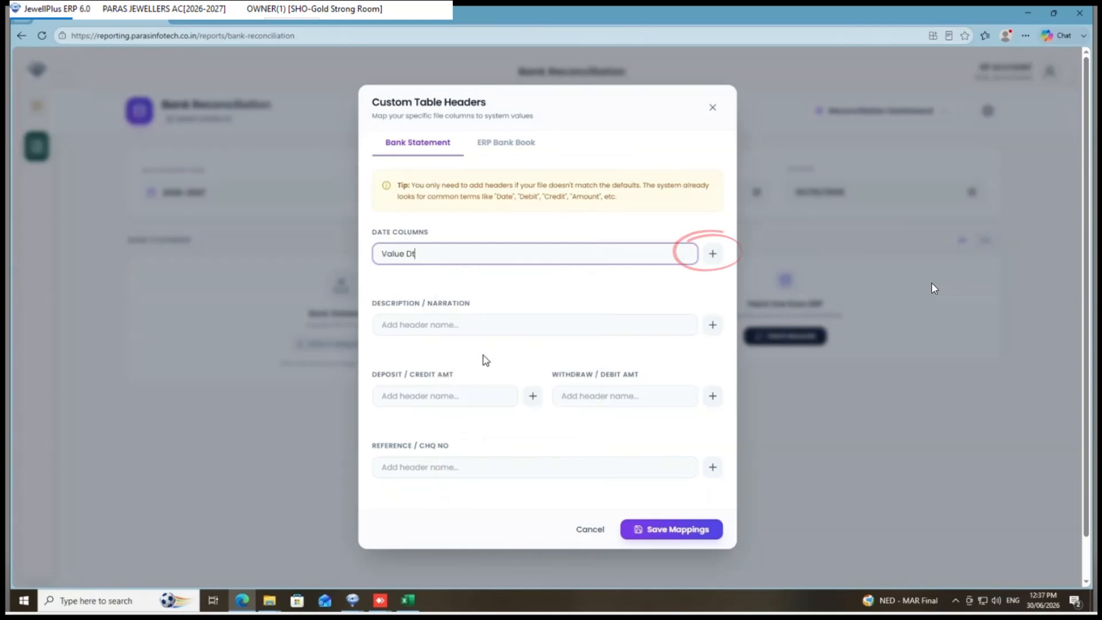
pyautogui.click(723, 259)
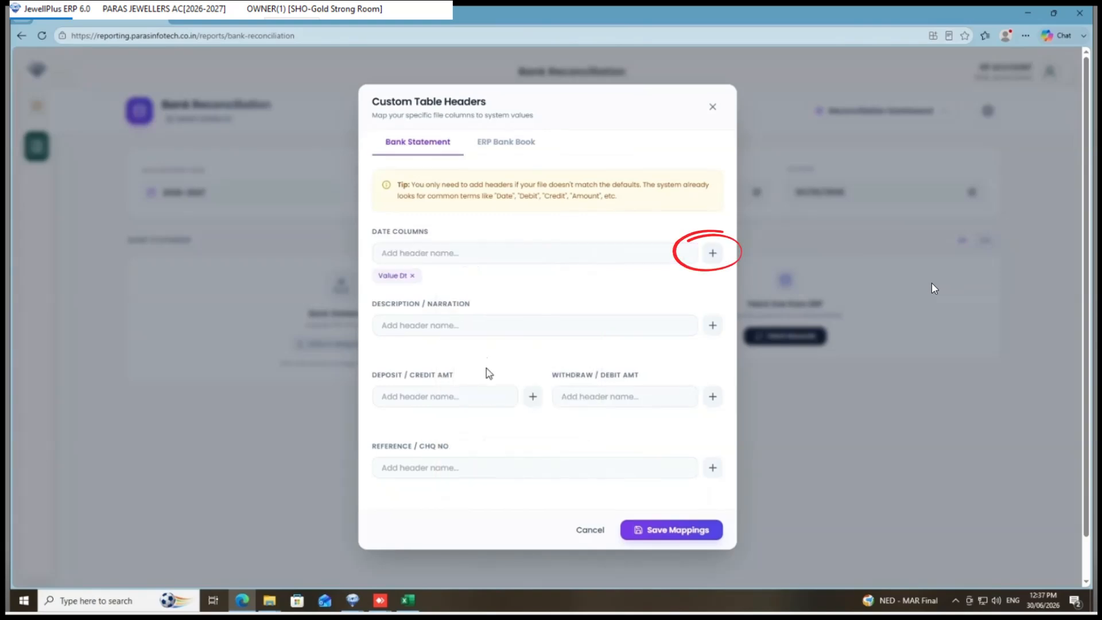
# Switch to Excel and copy the Narration header text from cell B21 of the bank statement.
pyautogui.click(407, 600)
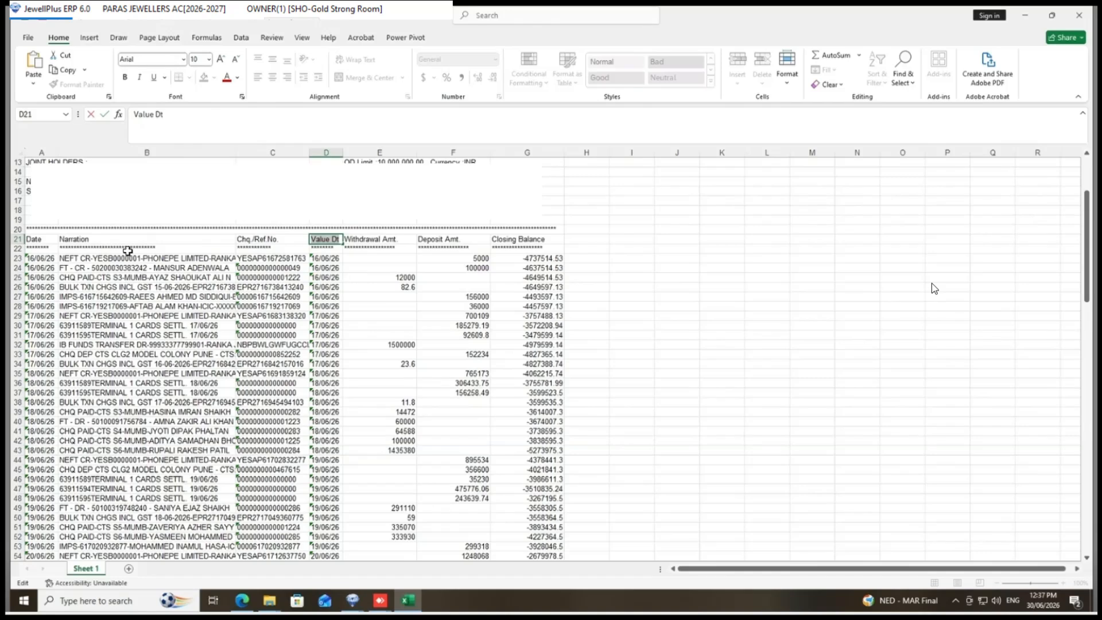
pyautogui.click(109, 242)
pyautogui.doubleClick(110, 244)
pyautogui.hotkey('ctrl', 'c')
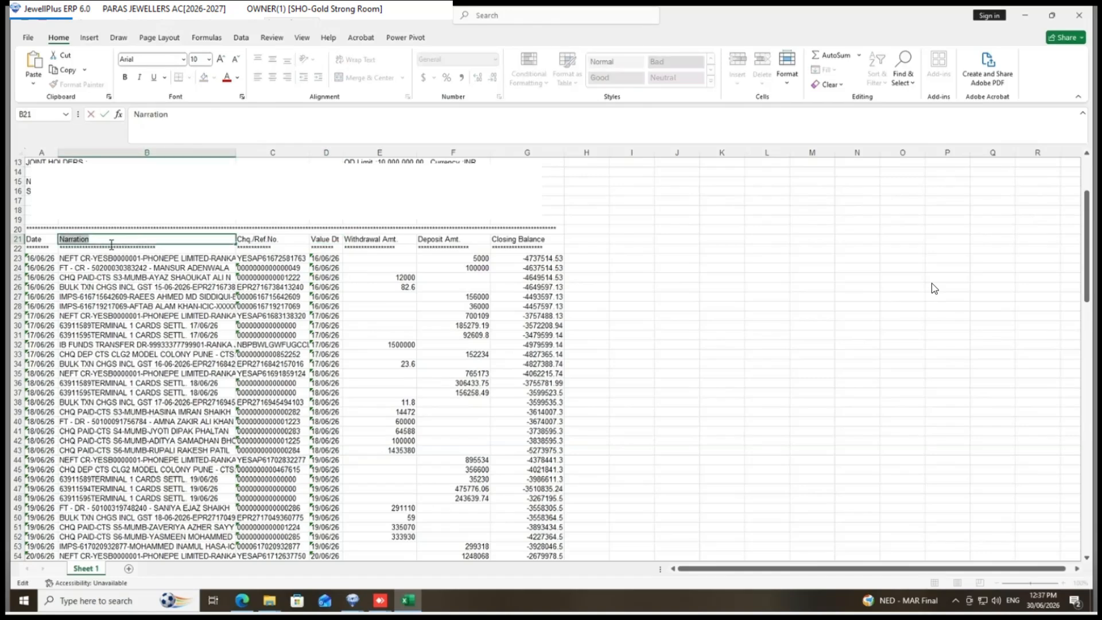
pyautogui.rightClick(78, 245)
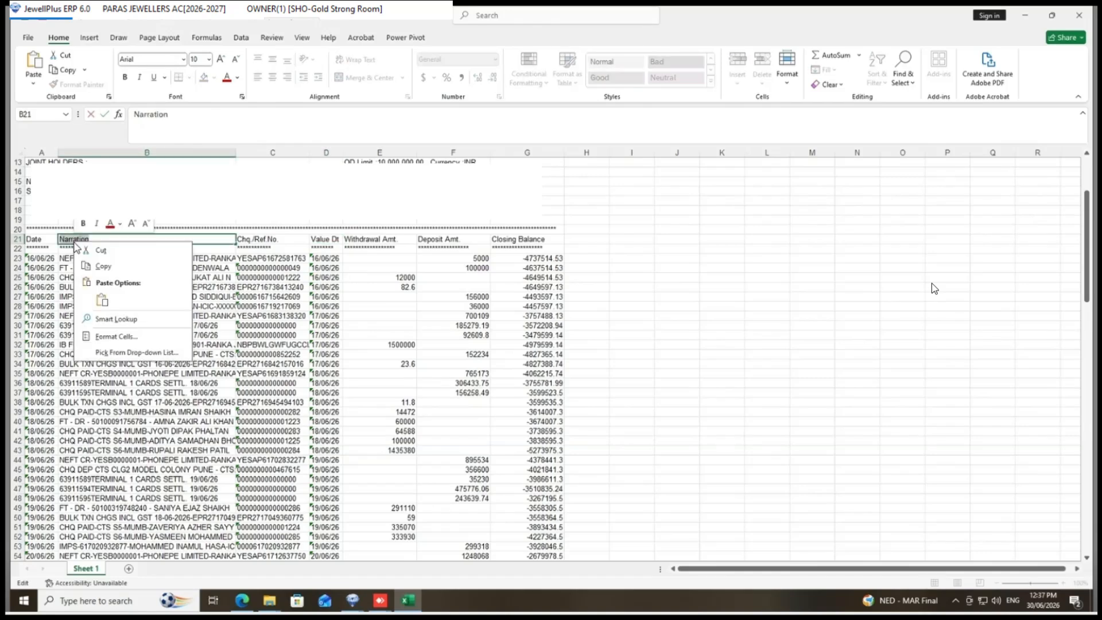
pyautogui.click(103, 267)
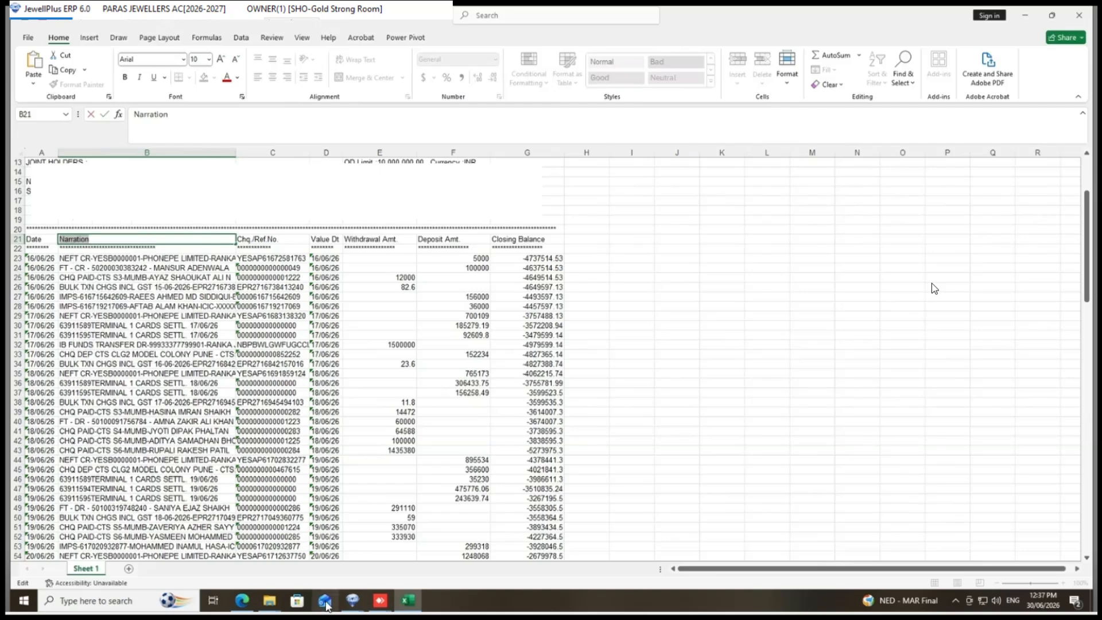
# Switch back to Edge, add Narration as a description header and save the bank statement header mappings.
pyautogui.click(247, 603)
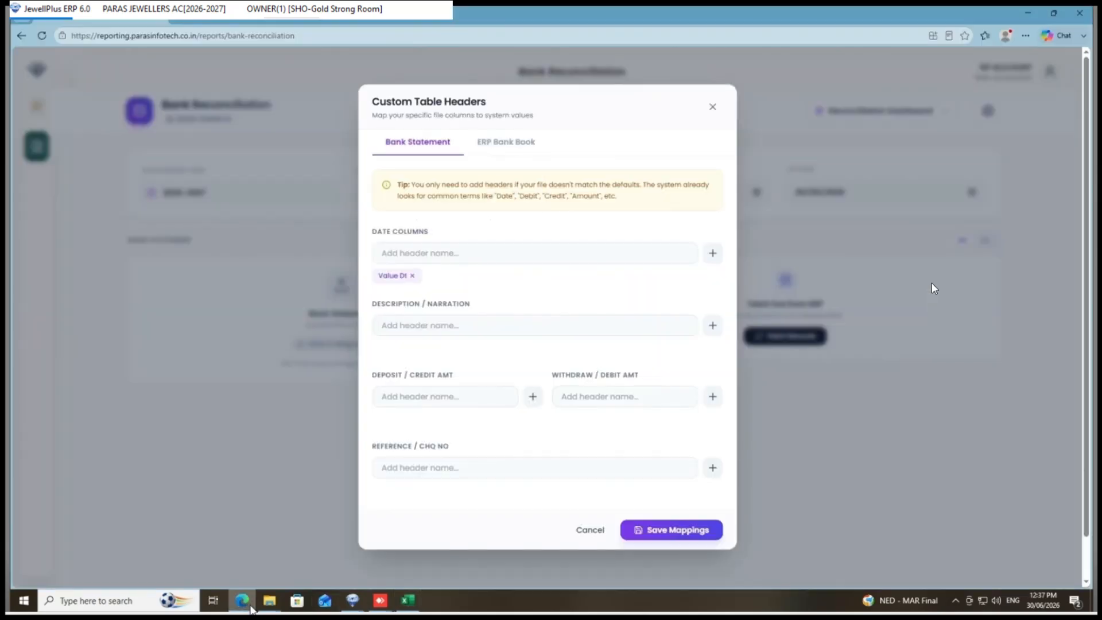
pyautogui.rightClick(425, 326)
pyautogui.click(452, 425)
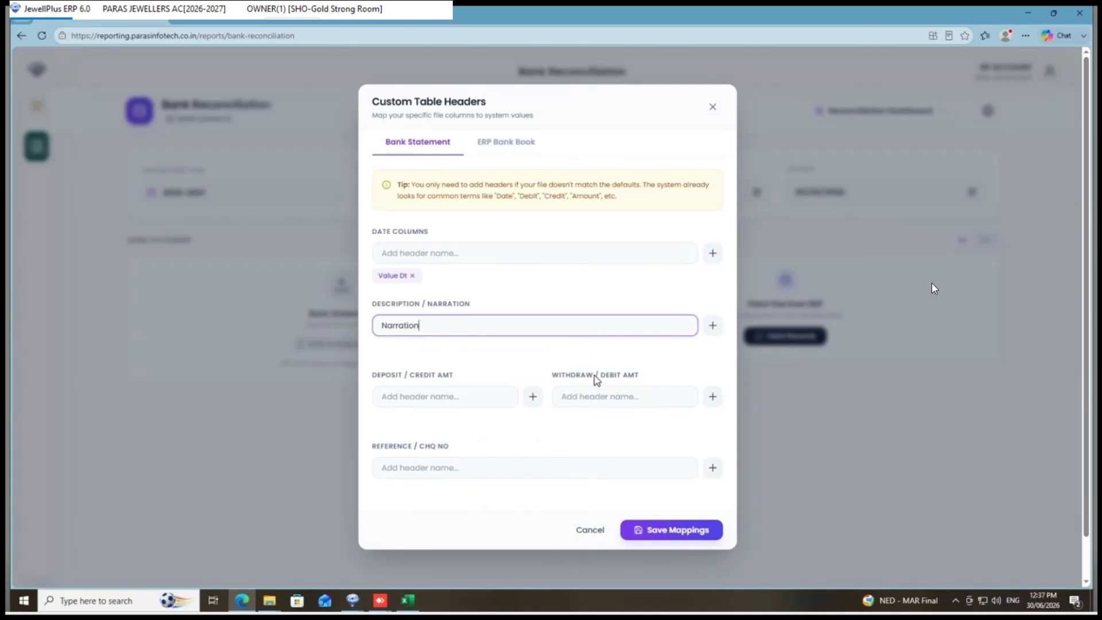
pyautogui.click(712, 325)
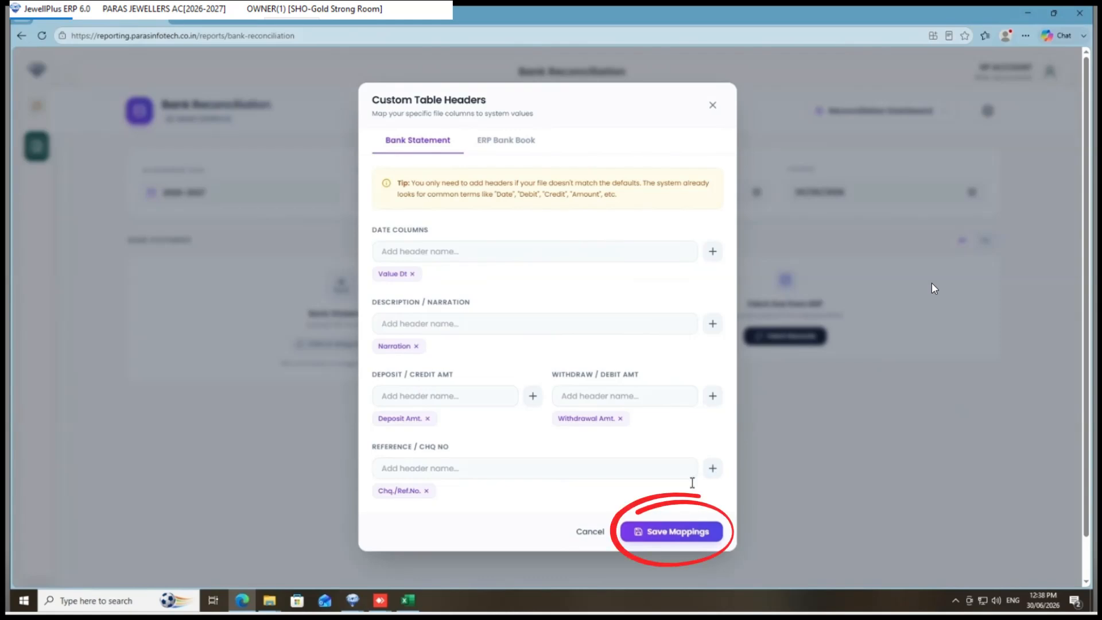
pyautogui.click(679, 532)
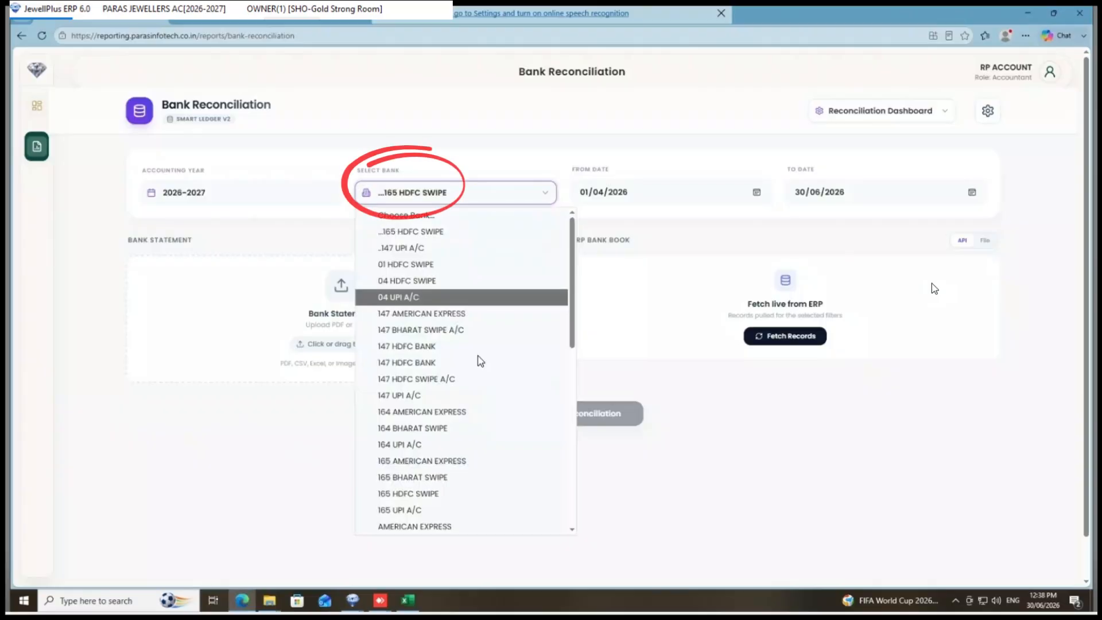
# Select KD HDFC BANK 03 as the bank to reconcile.
pyautogui.scroll(-1, 449, 422)
pyautogui.scroll(-10, 446, 419)
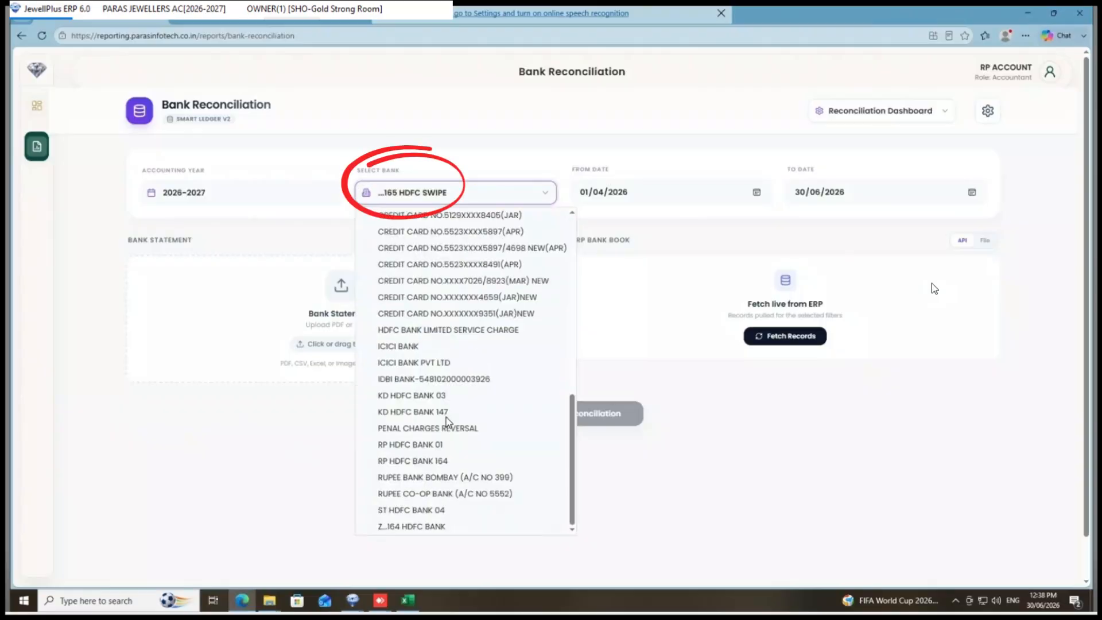
pyautogui.click(423, 399)
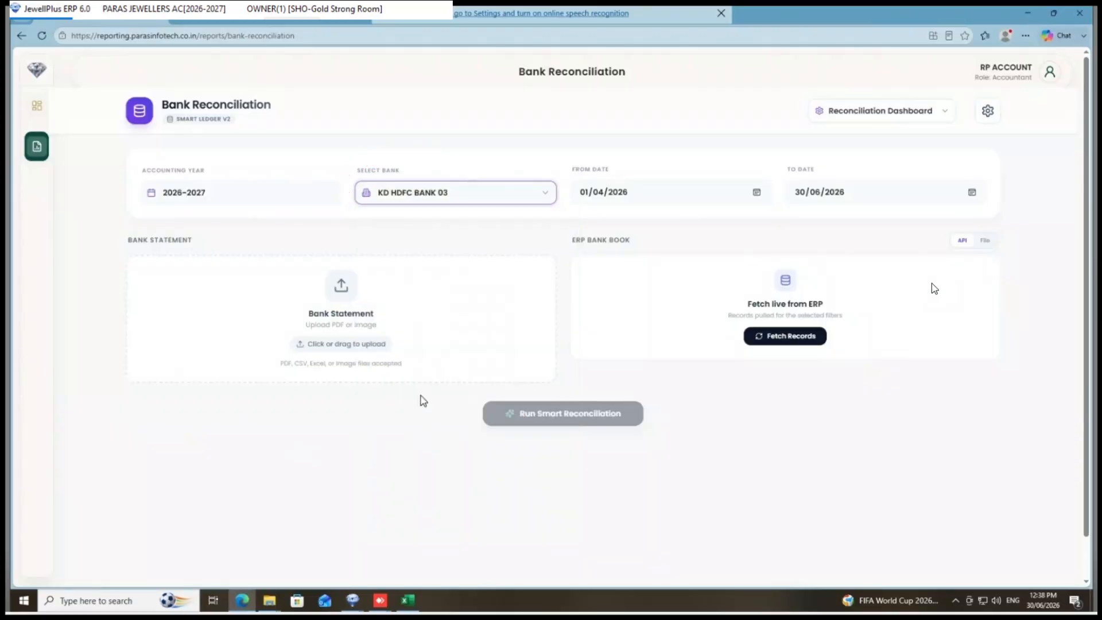
# Set the From Date to 16/06/2026 and fetch the live ERP bank book records for that period.
pyautogui.click(591, 198)
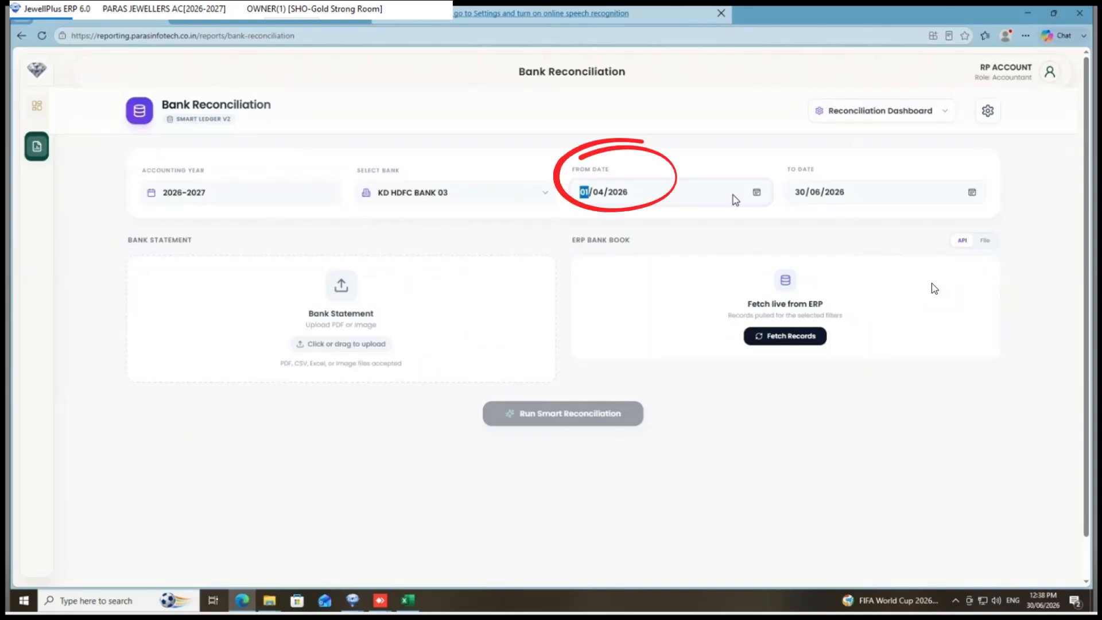
pyautogui.click(757, 192)
pyautogui.click(679, 221)
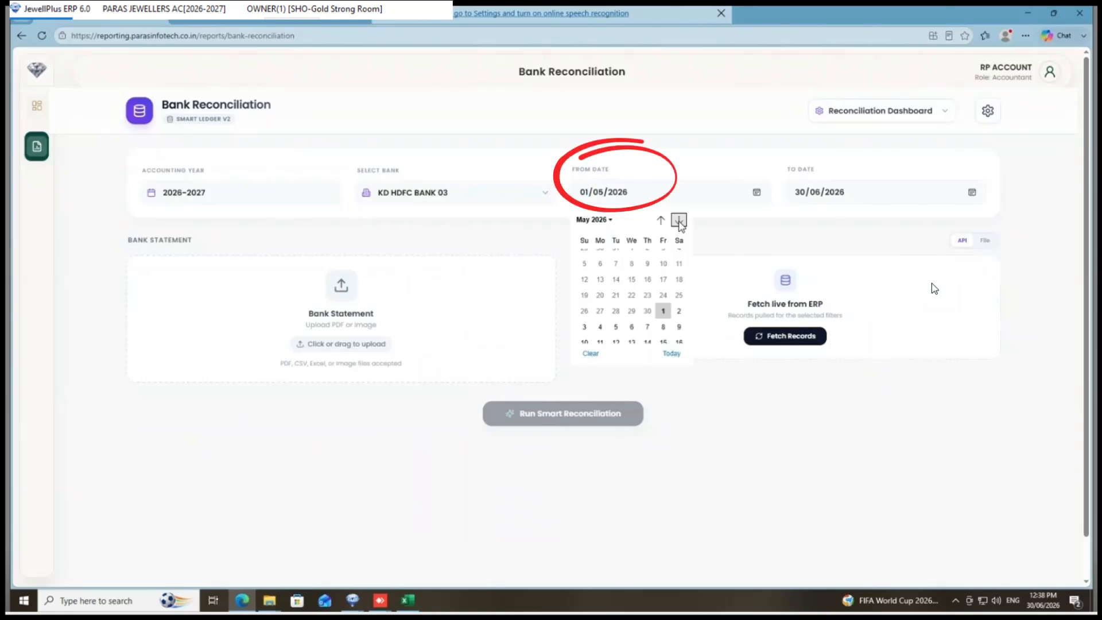
pyautogui.click(679, 221)
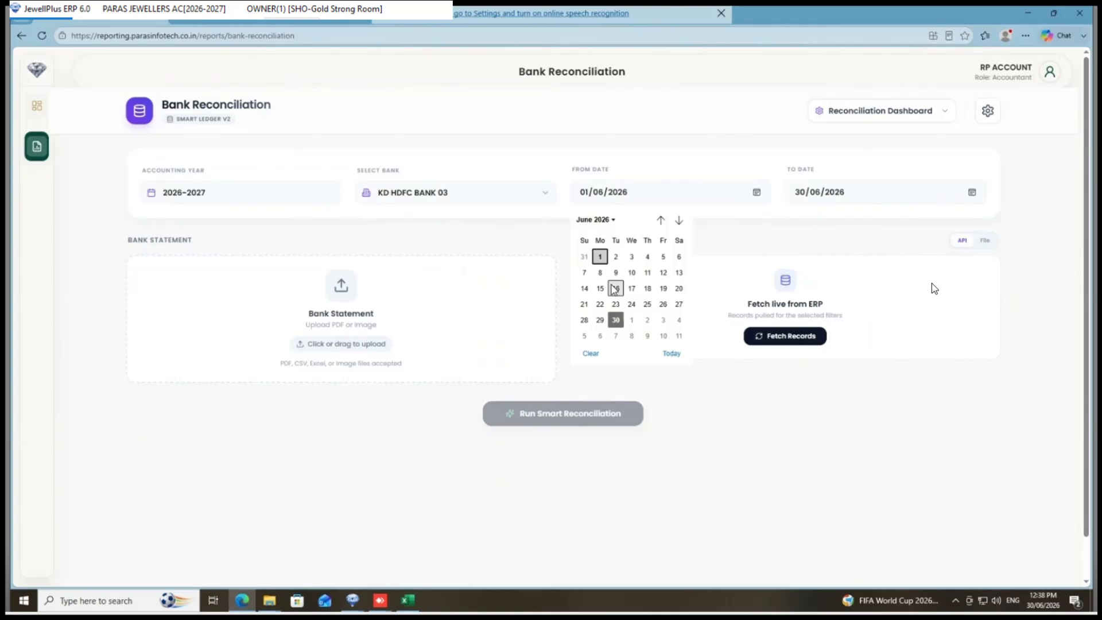
pyautogui.click(615, 288)
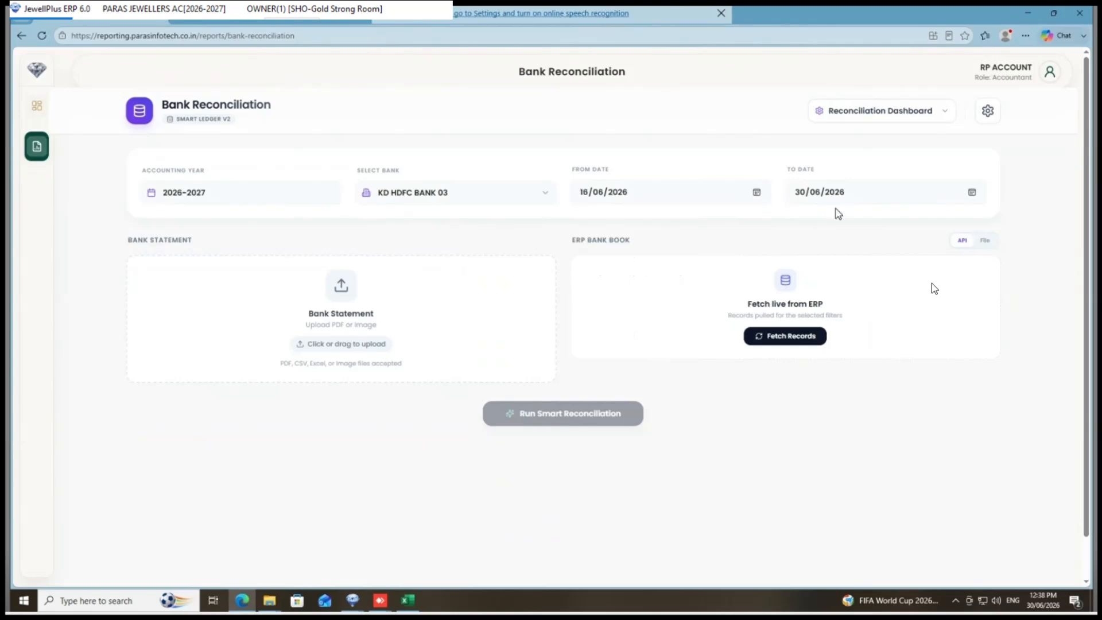
pyautogui.click(788, 337)
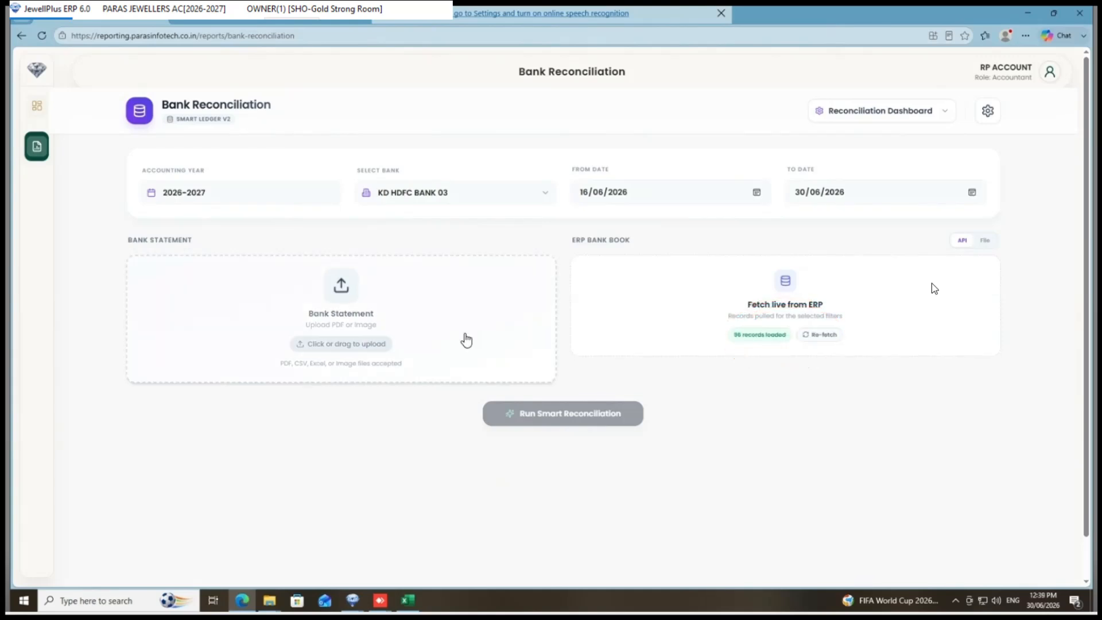
# Upload the newest of today's account statement Excel files from the Downloads folder as the bank statement.
pyautogui.click(346, 345)
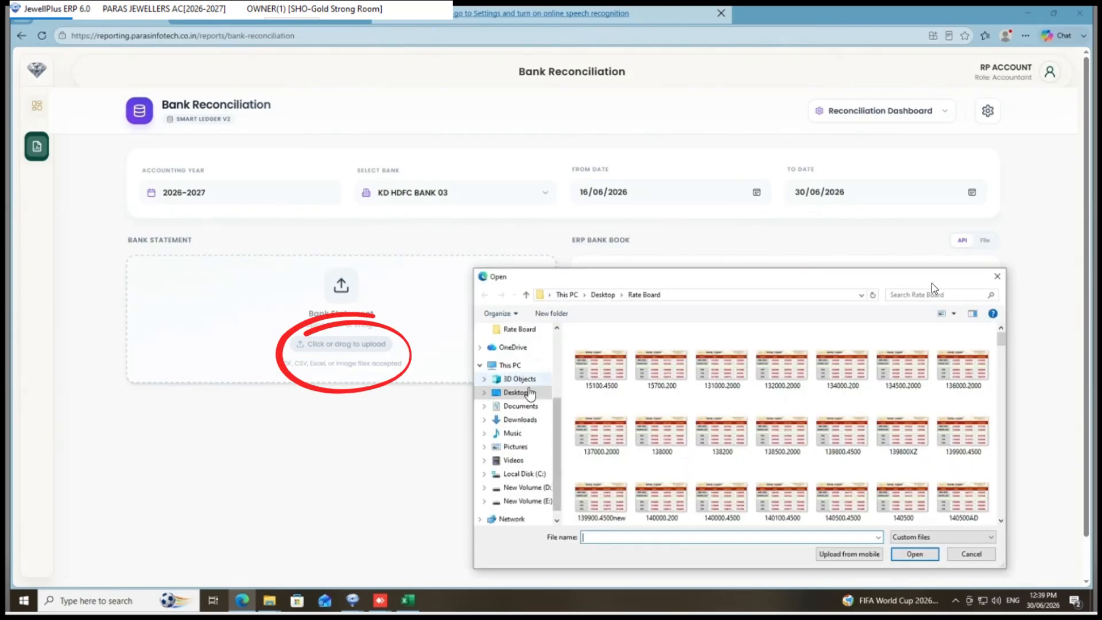
pyautogui.scroll(3, 528, 379)
pyautogui.click(520, 366)
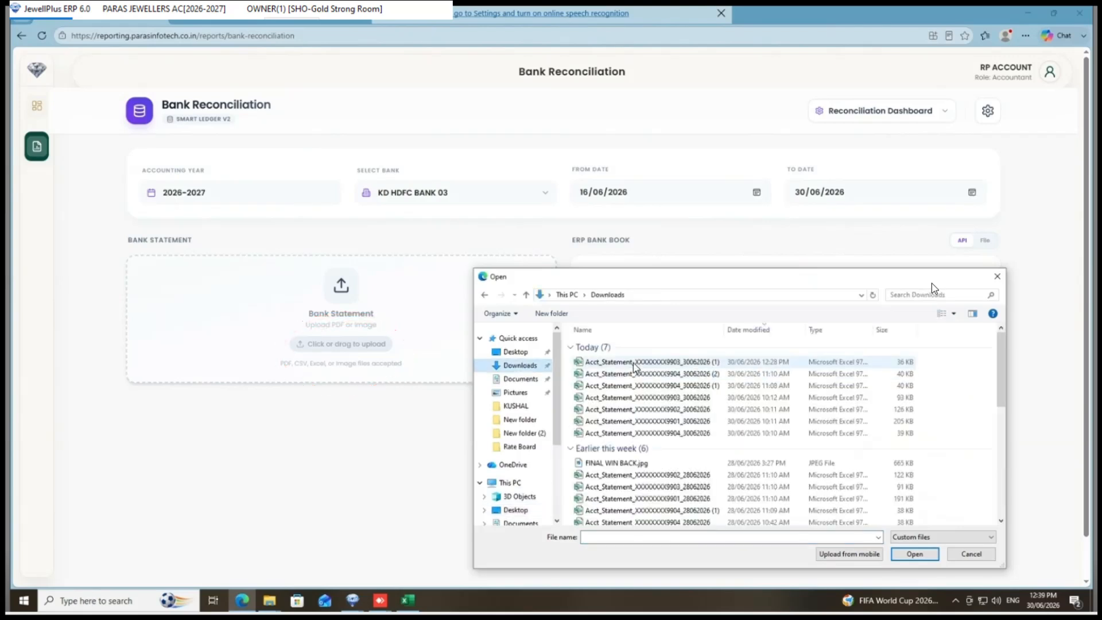
pyautogui.click(634, 362)
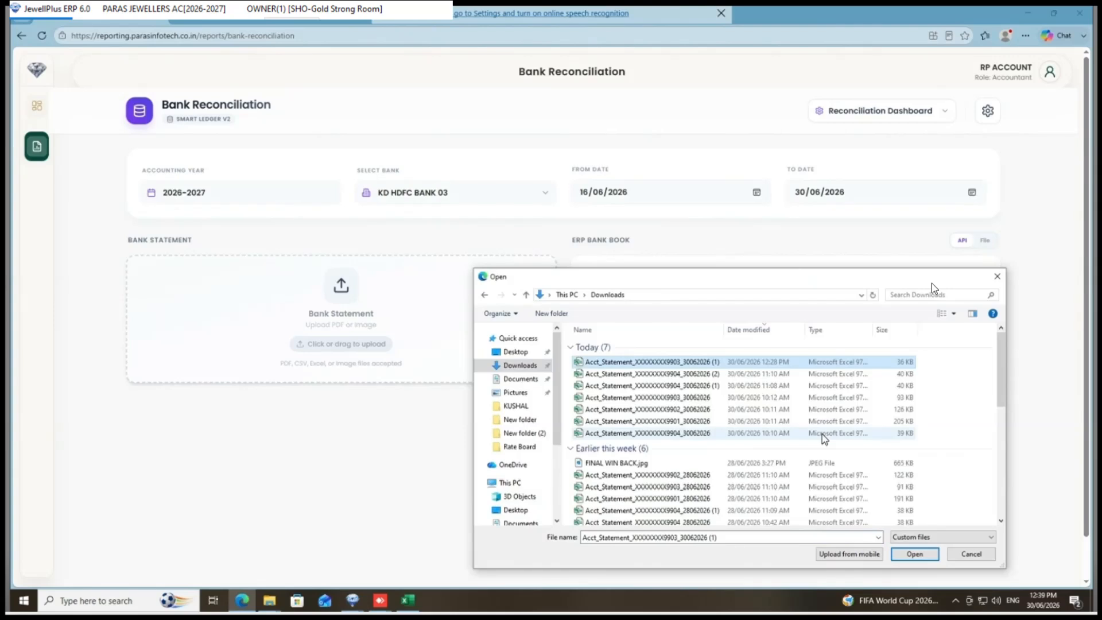
pyautogui.click(919, 555)
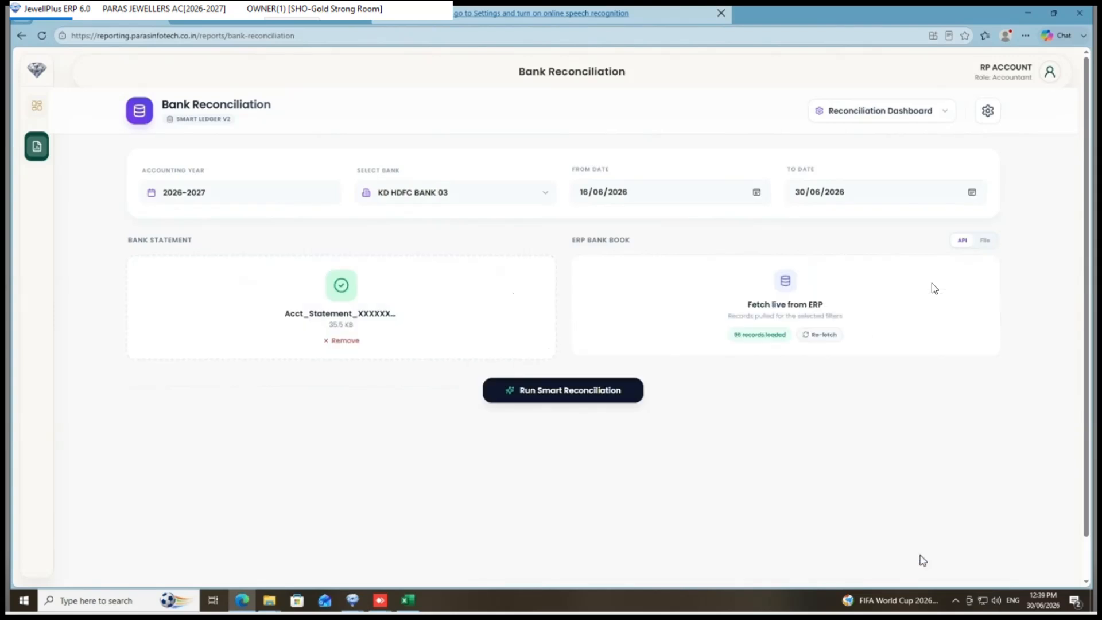
# Run Smart Reconciliation and check the bank and ERP transaction counts in the summary.
pyautogui.scroll(-1, 308, 428)
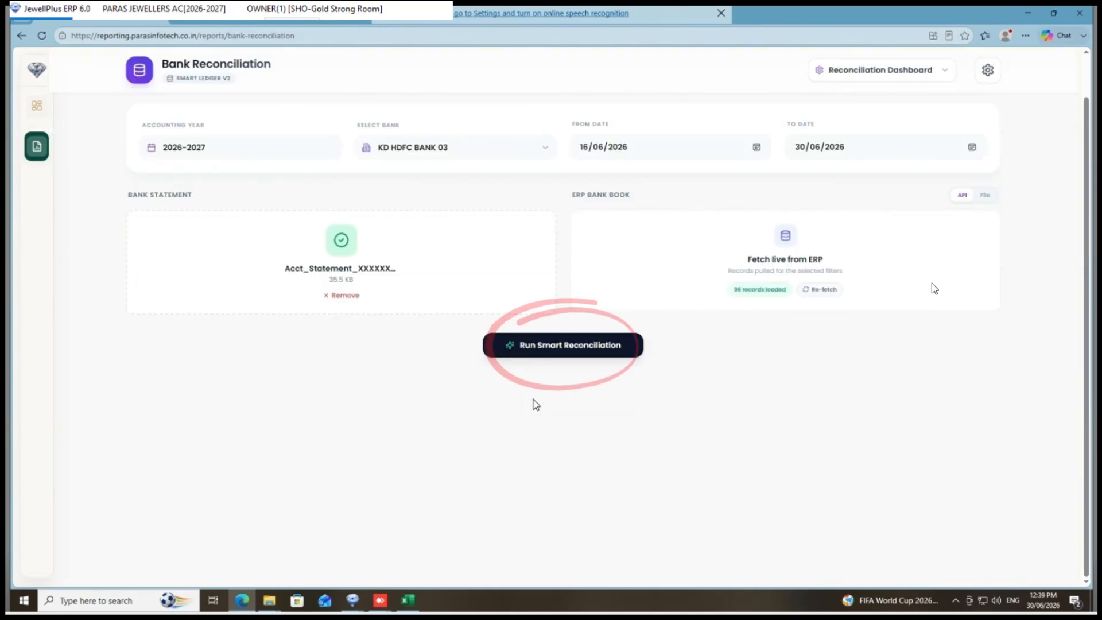
pyautogui.click(574, 350)
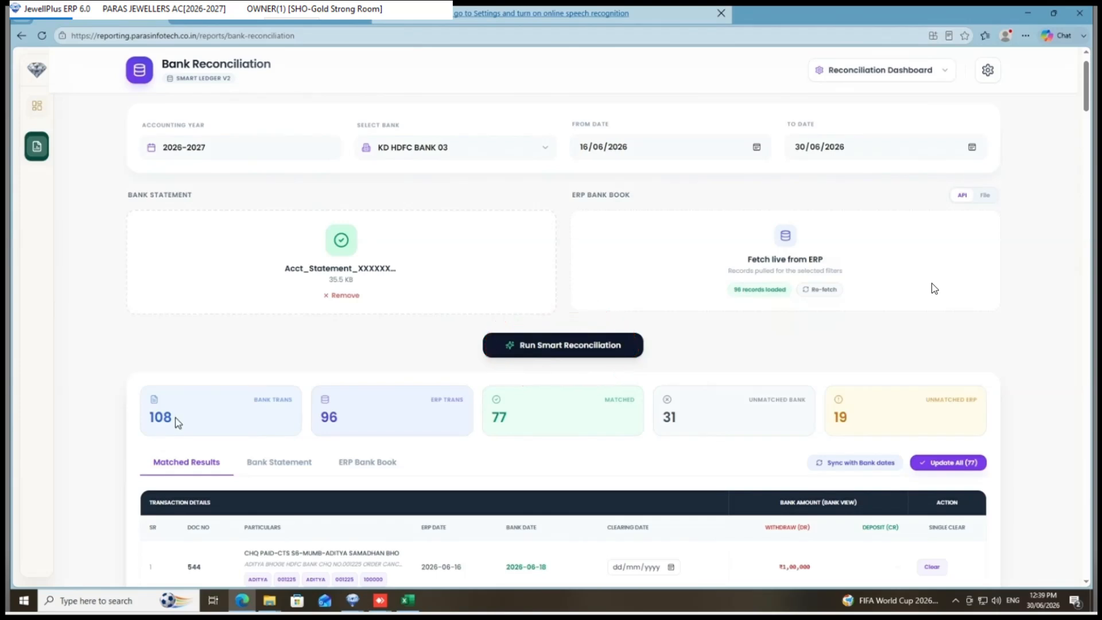
pyautogui.moveTo(253, 400); pyautogui.dragTo(296, 407)
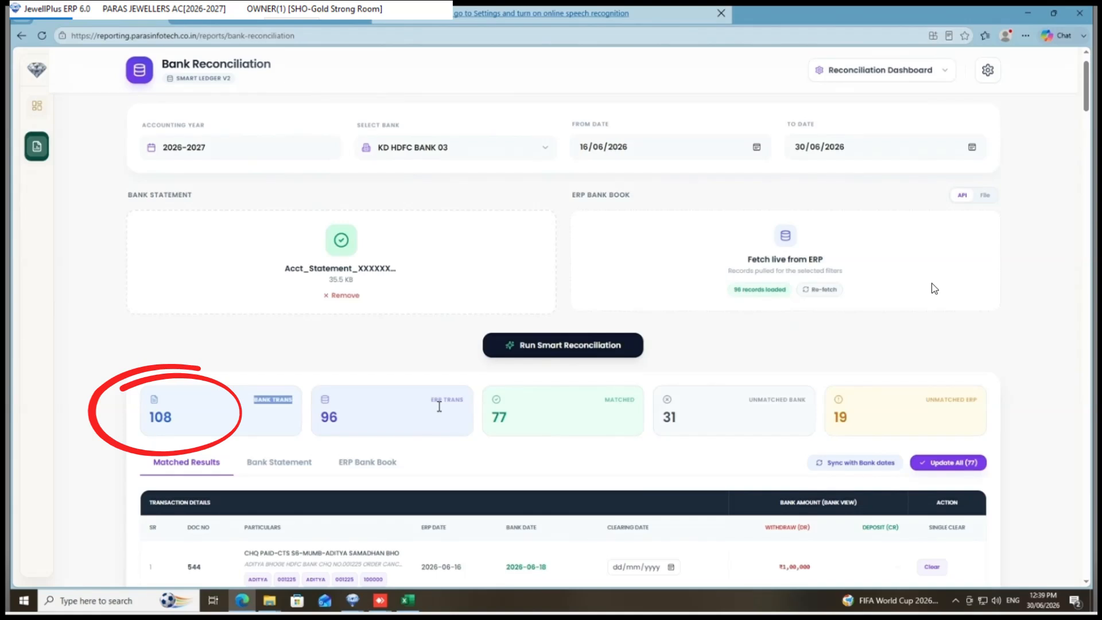
pyautogui.moveTo(431, 401); pyautogui.dragTo(464, 401)
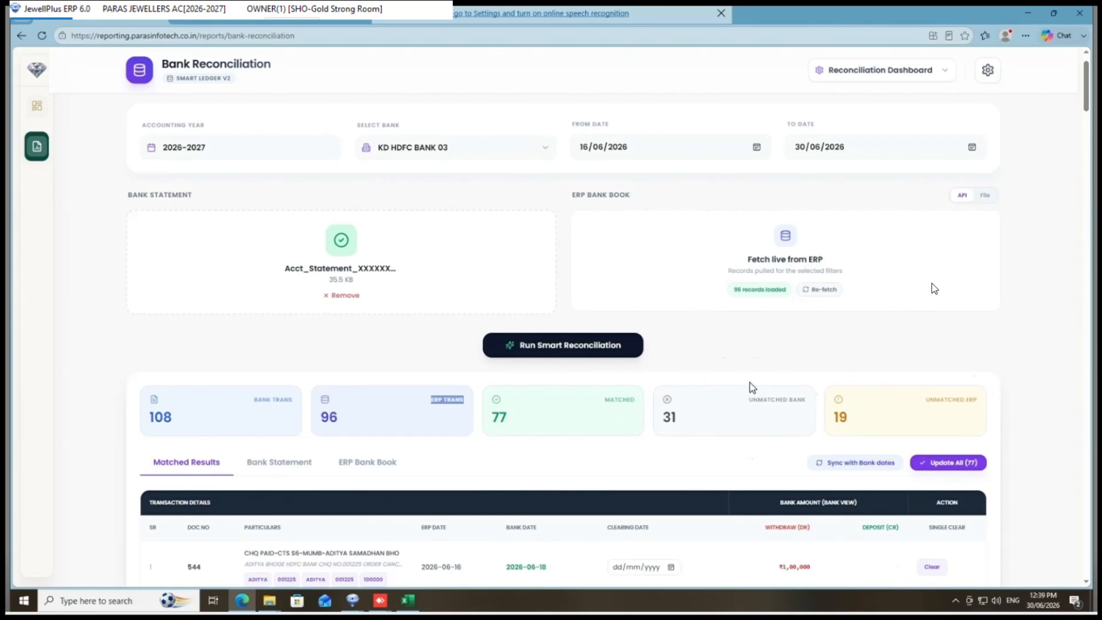
# Review the matched results, comparing the ERP Date and Bank Date columns of the transactions.
pyautogui.scroll(-4, 752, 388)
pyautogui.scroll(-4, 454, 371)
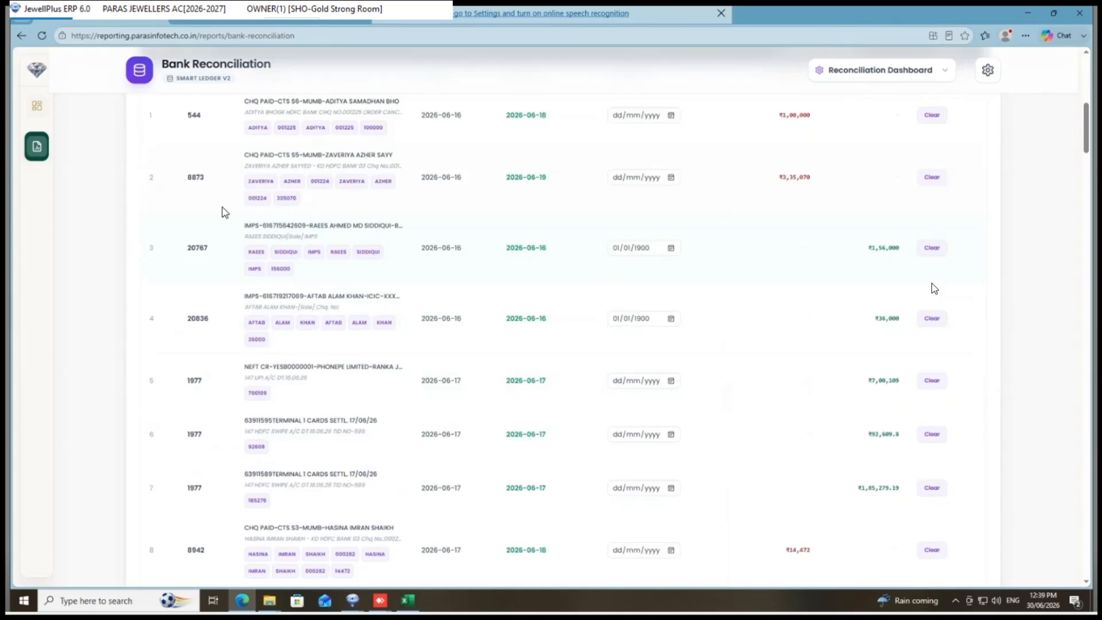
pyautogui.scroll(1, 626, 181)
pyautogui.scroll(4, 417, 306)
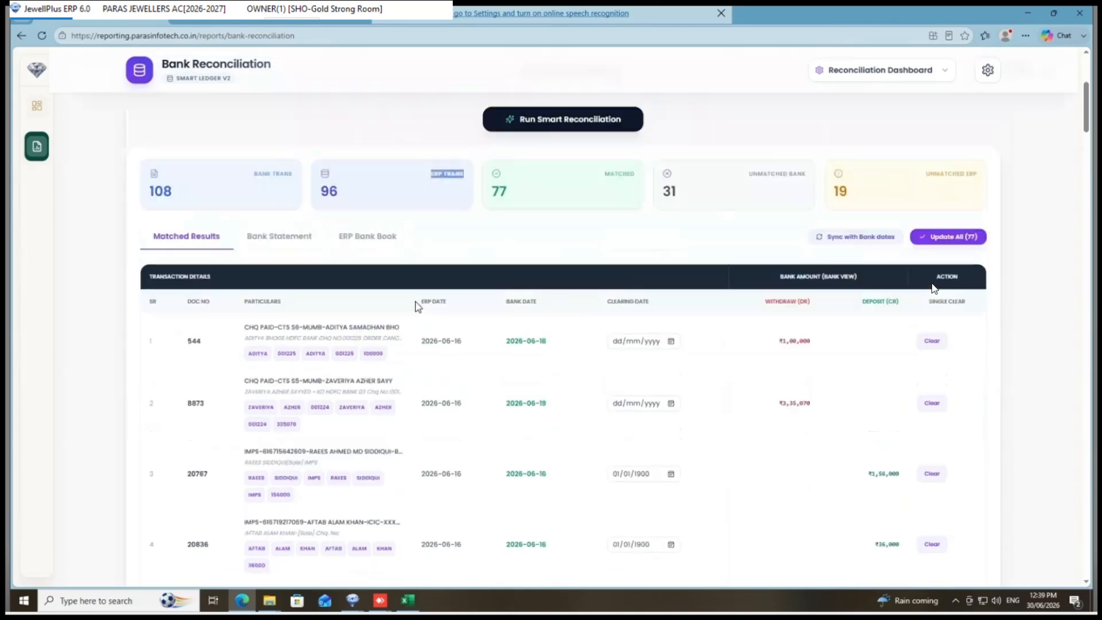
pyautogui.moveTo(416, 302); pyautogui.dragTo(540, 304)
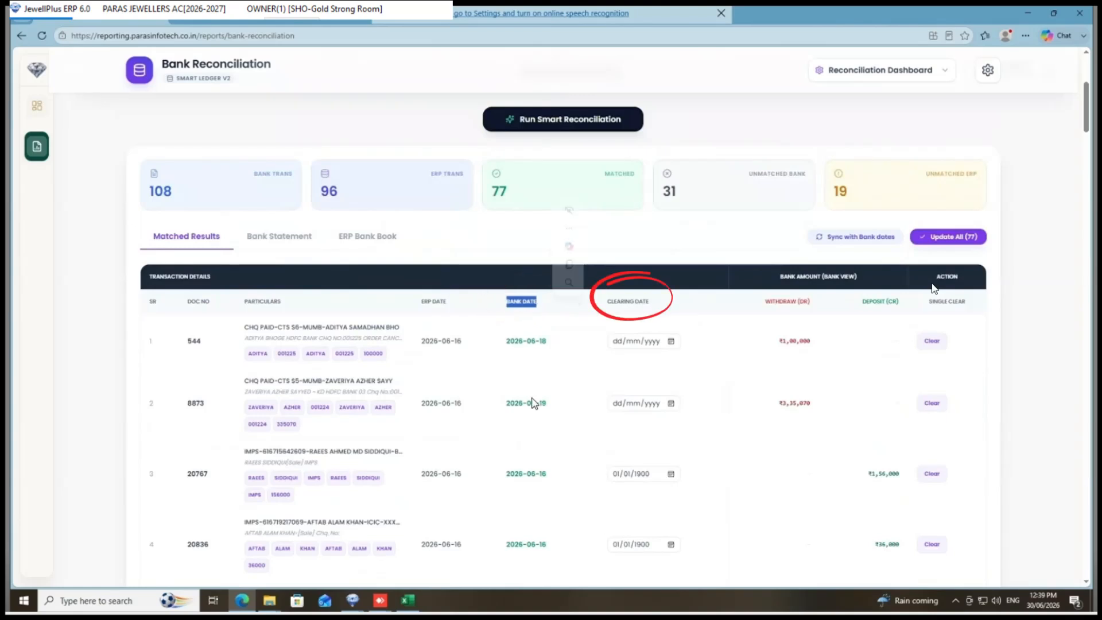
# Examine the uploaded bank statement entries and open the ERP Bank Book entries of the reconciliation.
pyautogui.click(262, 248)
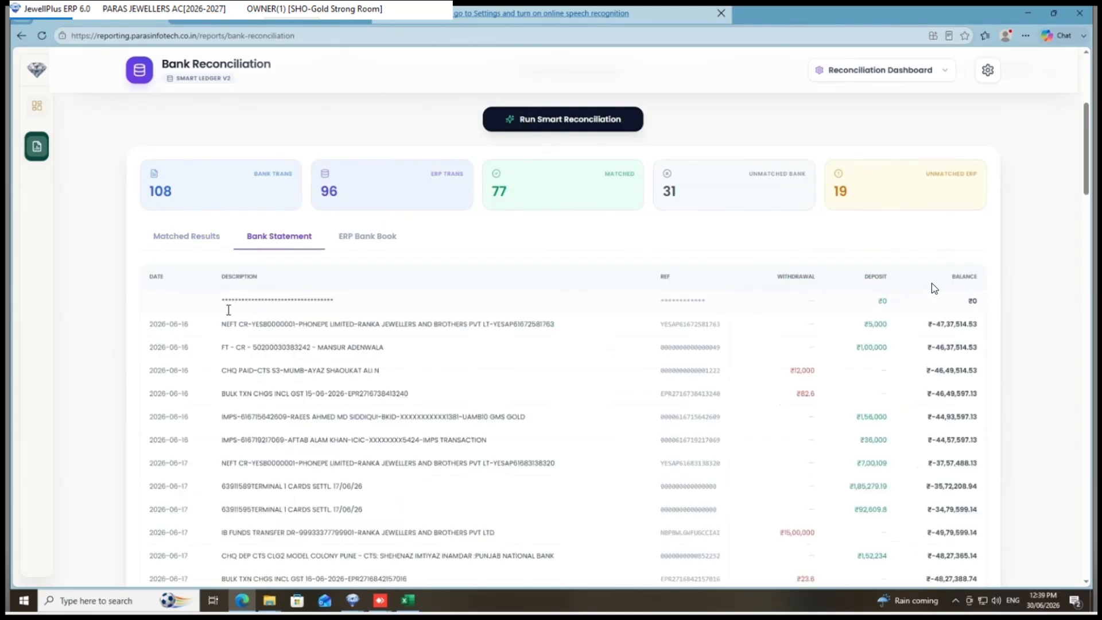
pyautogui.moveTo(228, 310); pyautogui.dragTo(331, 312)
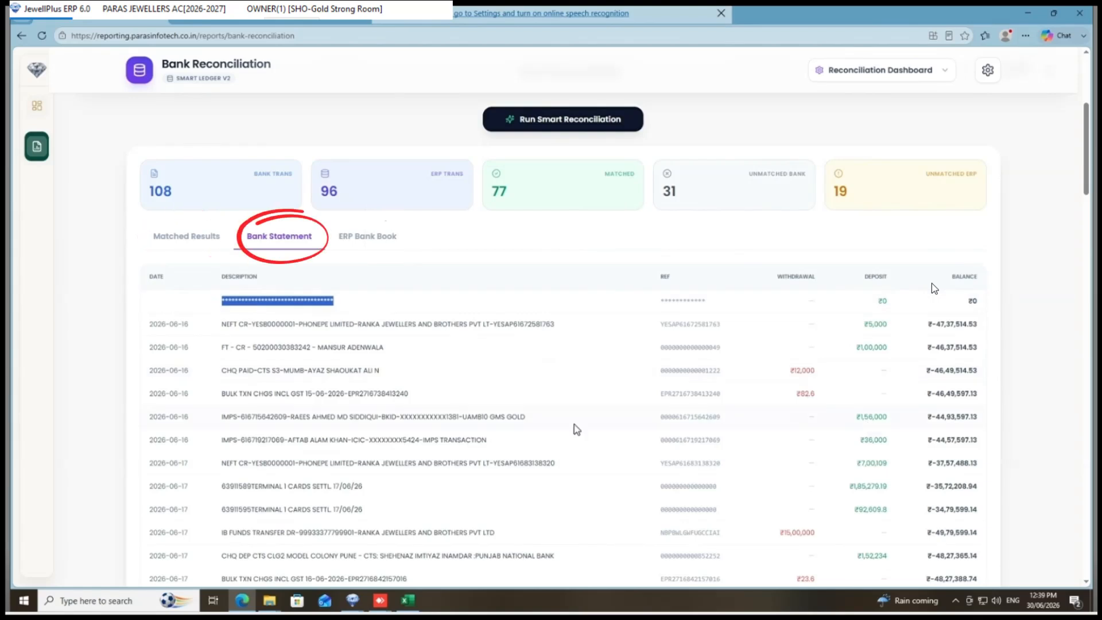
pyautogui.scroll(-7, 526, 388)
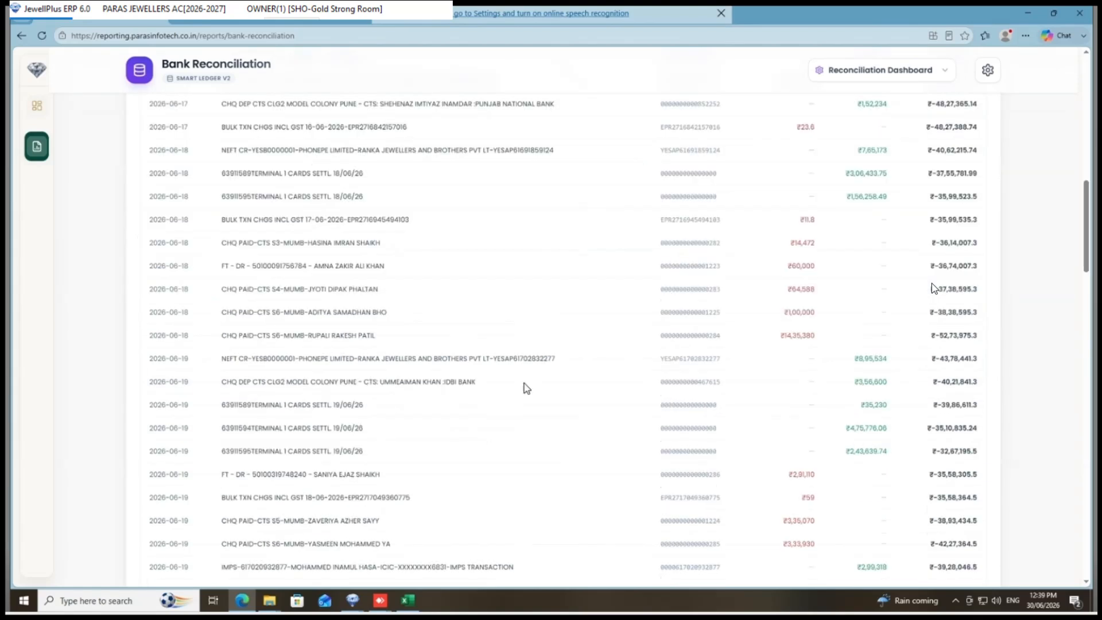
pyautogui.scroll(4, 524, 387)
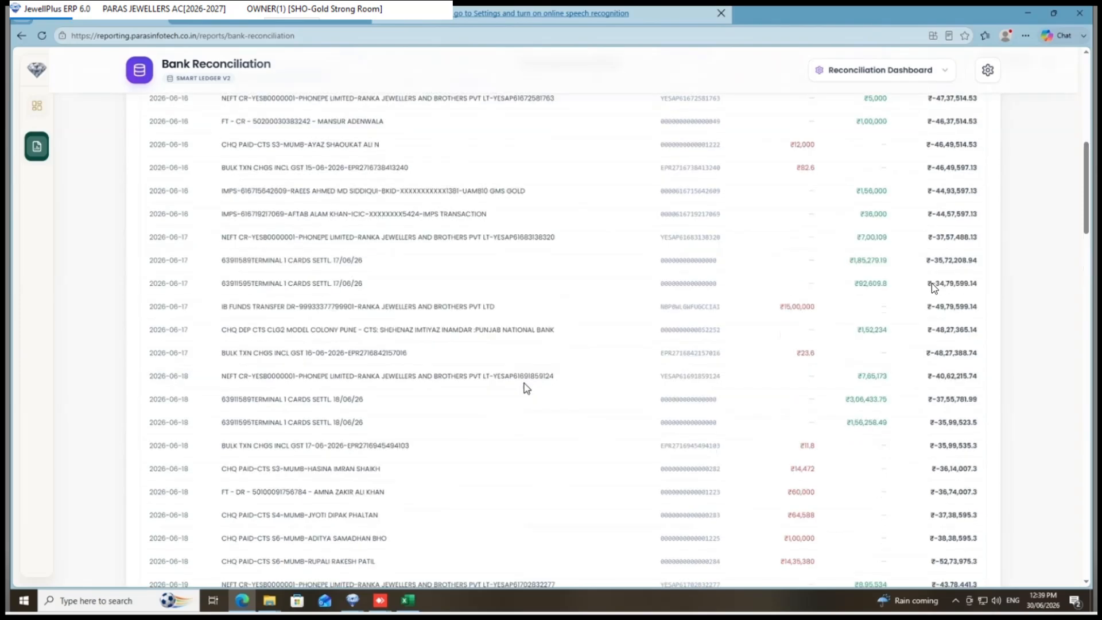
pyautogui.scroll(8, 526, 388)
pyautogui.scroll(-4, 365, 499)
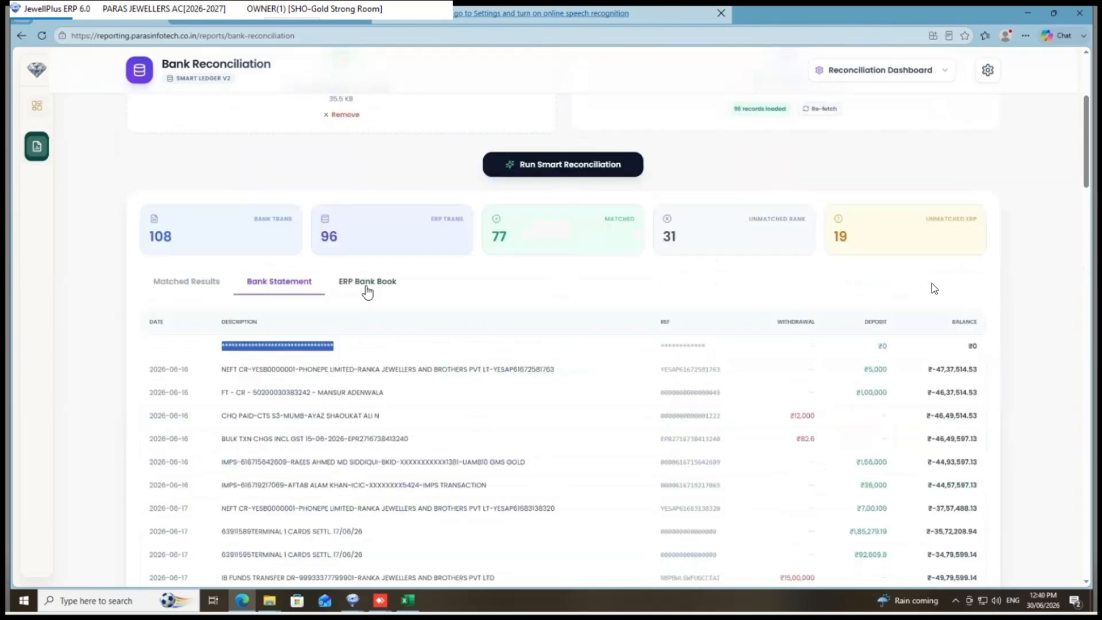
pyautogui.click(367, 290)
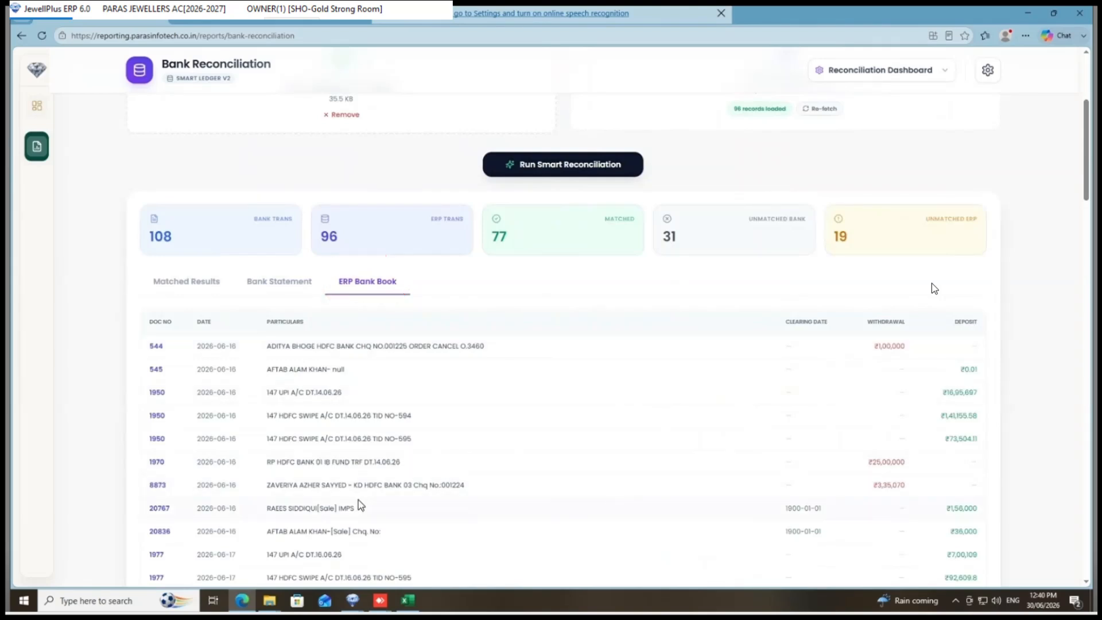
# Return to the matched results, sync their clearing dates with the bank dates and update all matched records.
pyautogui.click(195, 284)
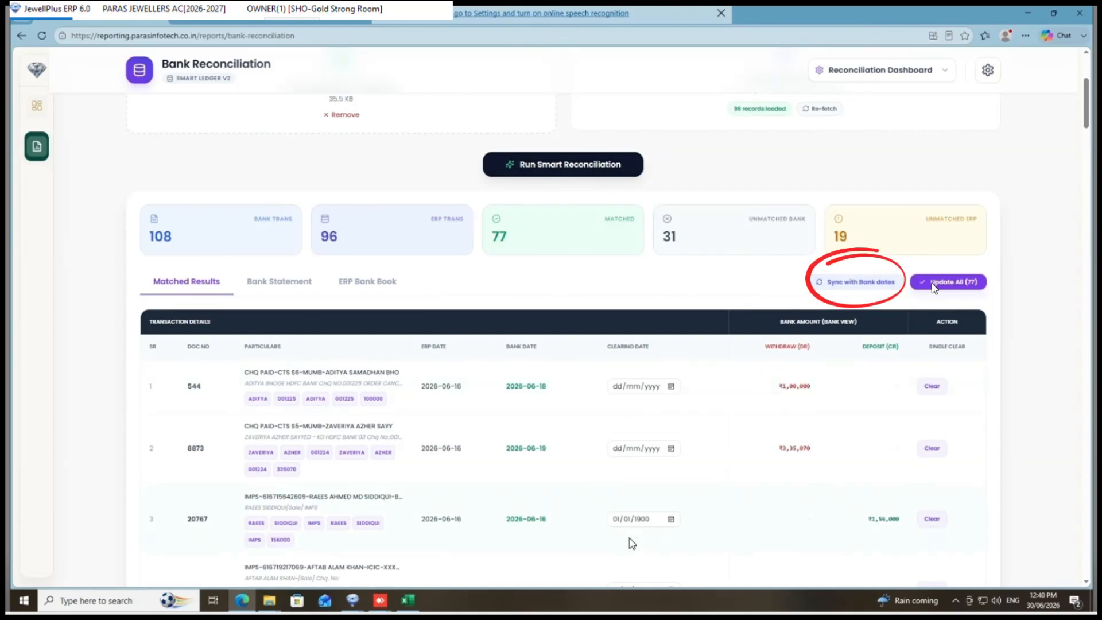
pyautogui.scroll(-4, 632, 543)
pyautogui.scroll(-4, 655, 513)
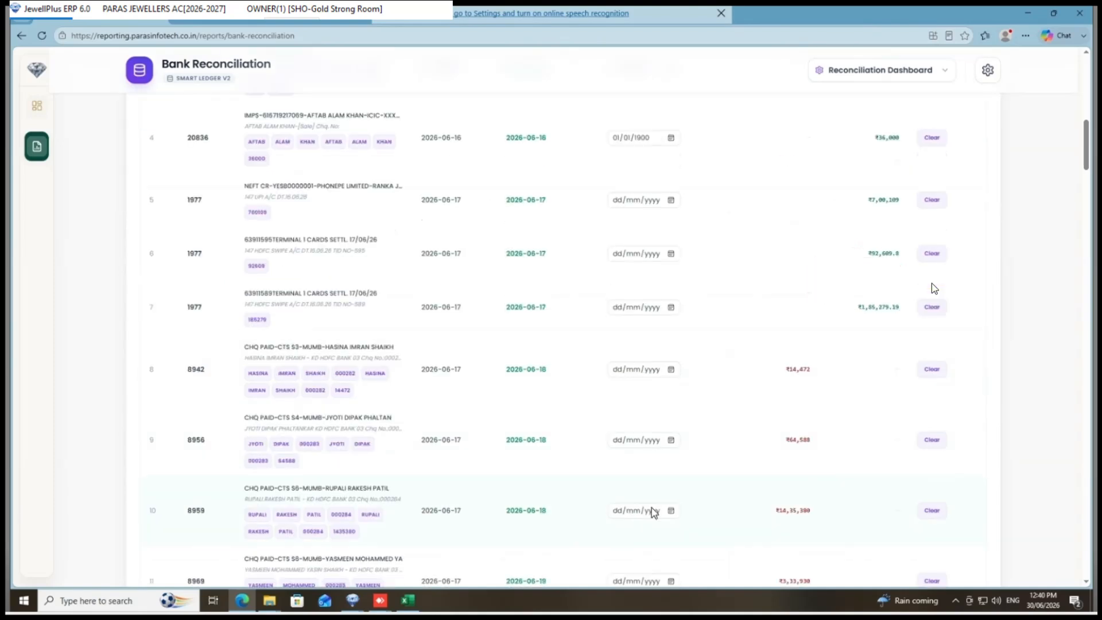
pyautogui.scroll(-4, 654, 511)
pyautogui.scroll(1, 652, 494)
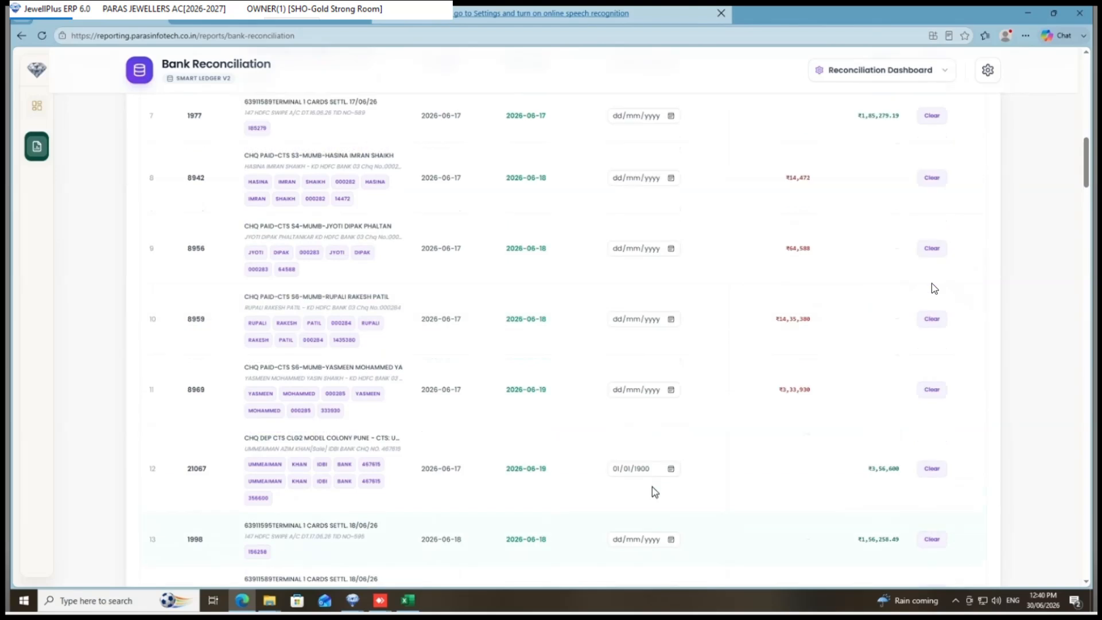
pyautogui.scroll(7, 653, 489)
pyautogui.scroll(4, 654, 491)
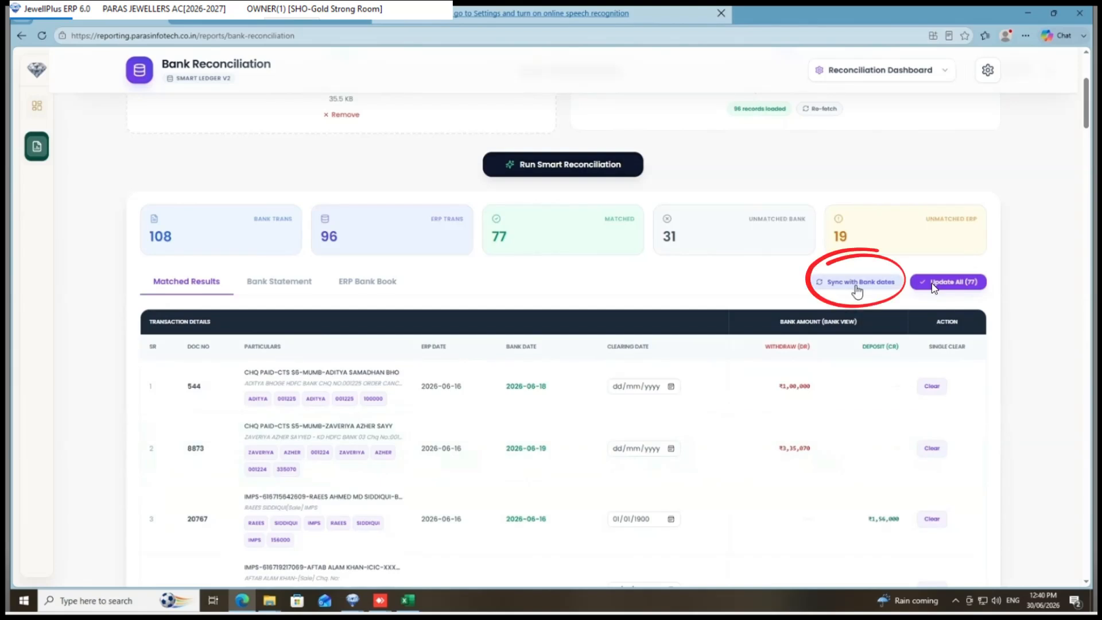
pyautogui.click(856, 287)
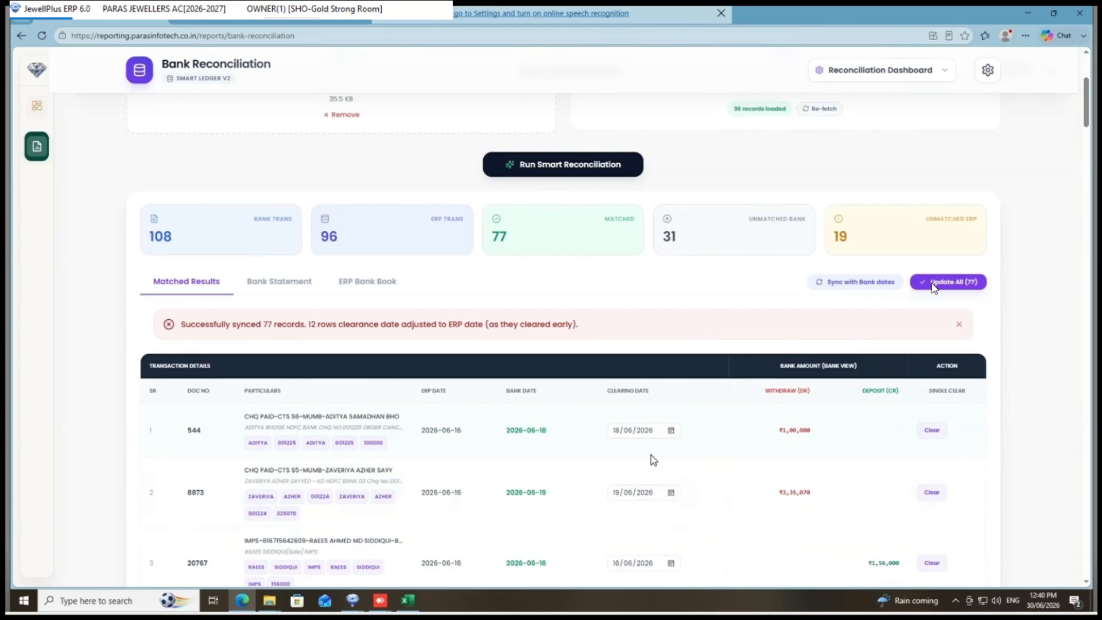
pyautogui.scroll(-4, 665, 502)
pyautogui.scroll(4, 665, 501)
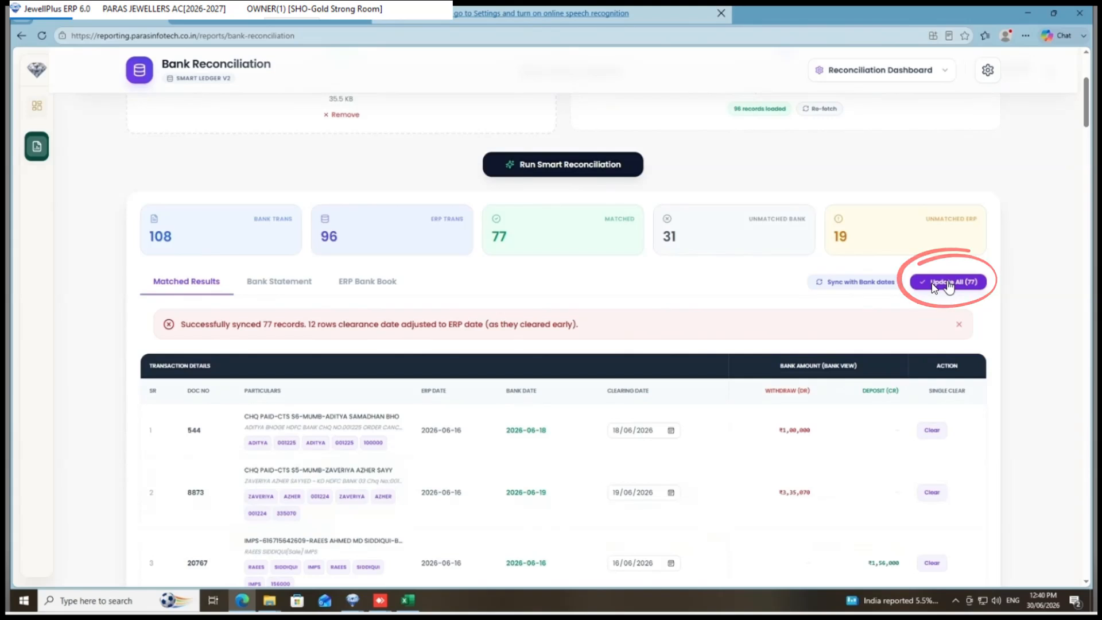
pyautogui.click(936, 284)
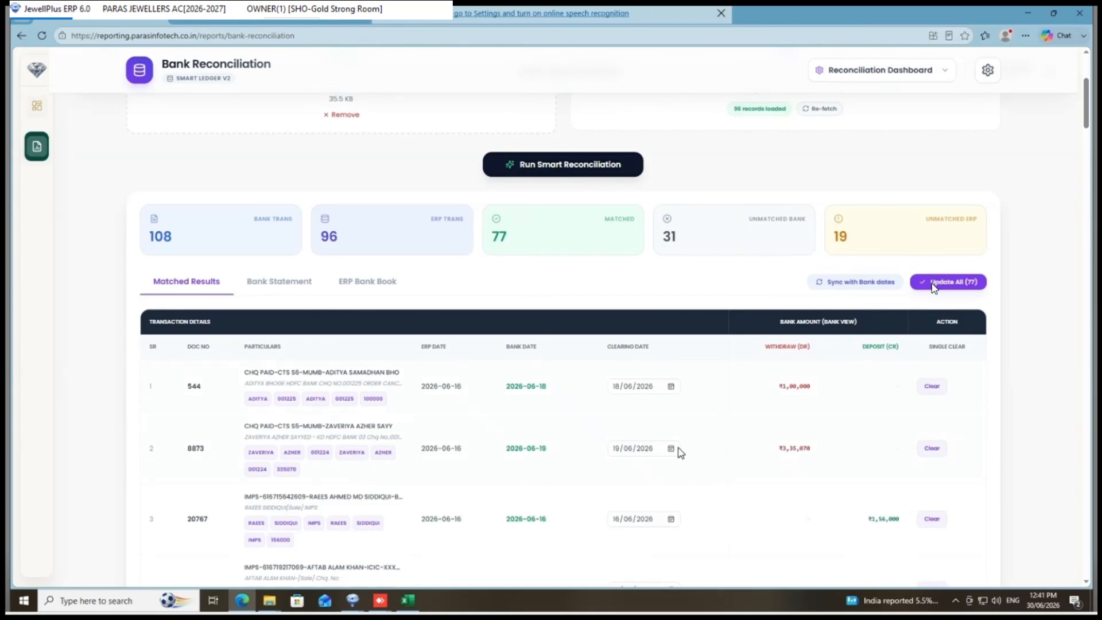
# Switch to the Bank Book (ERP) view, fetch its live records and check the clearing dates of the transactions.
pyautogui.scroll(2, 681, 453)
pyautogui.scroll(3, 735, 418)
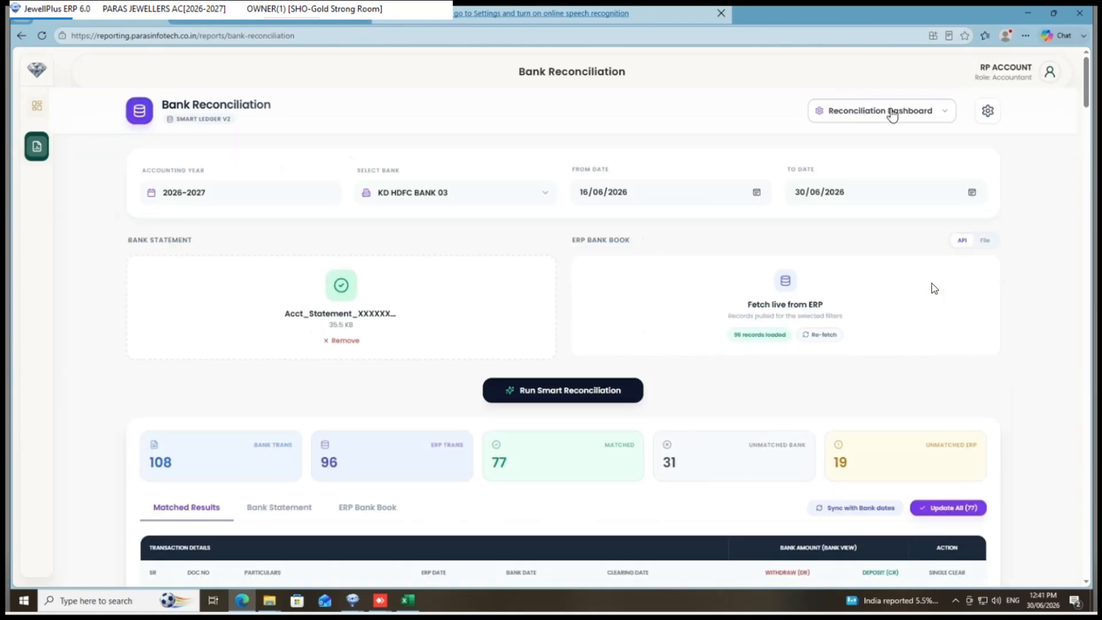
pyautogui.click(892, 112)
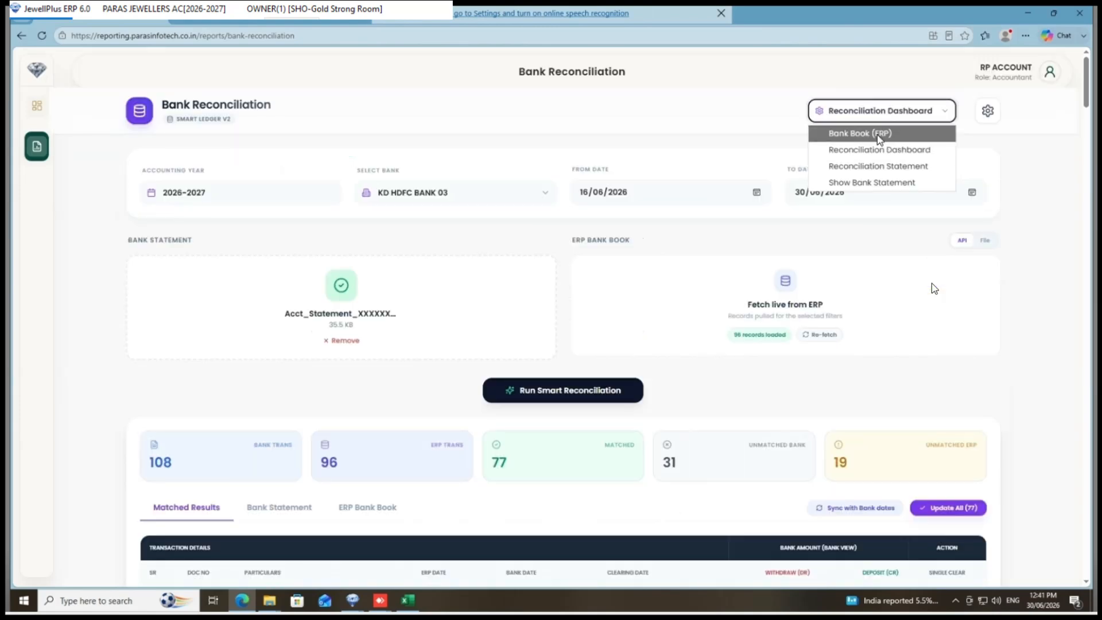
pyautogui.click(877, 135)
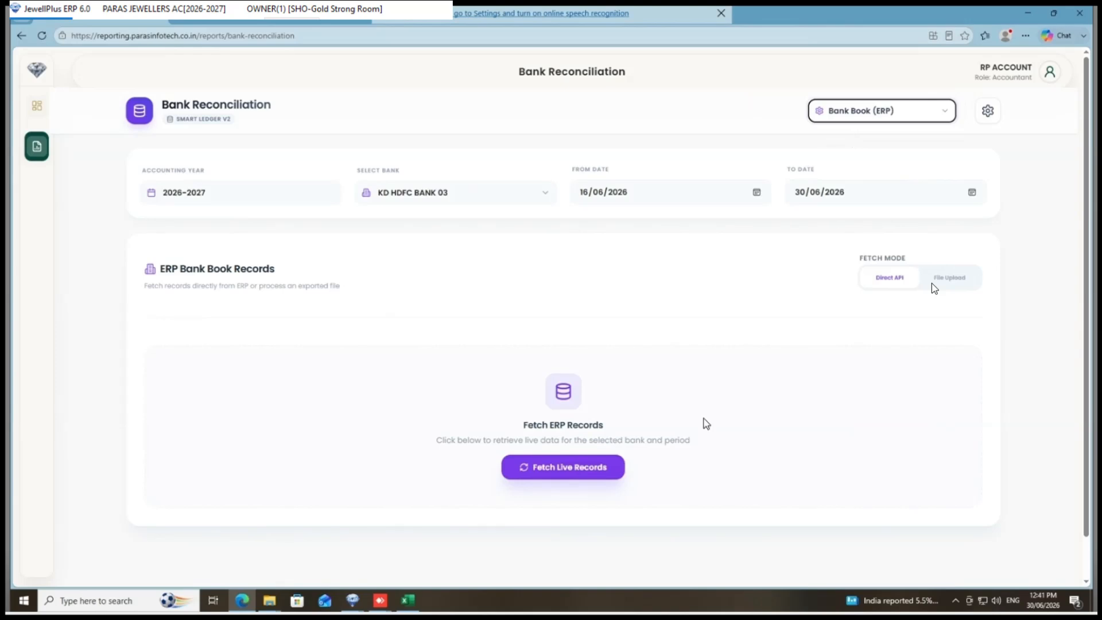
pyautogui.click(566, 468)
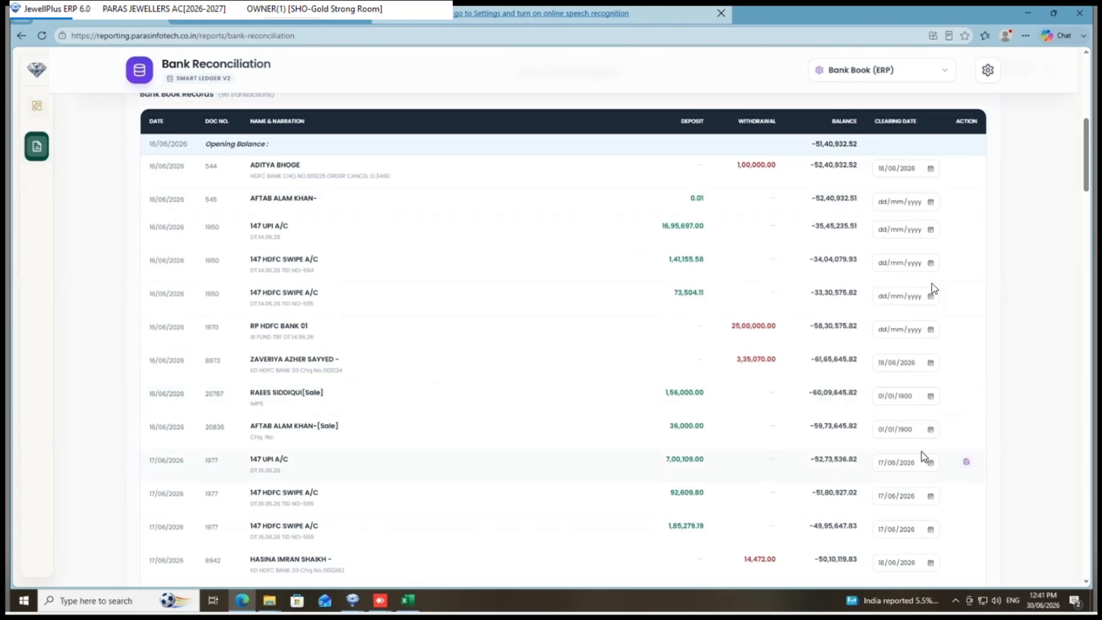
pyautogui.scroll(-4, 924, 456)
pyautogui.scroll(-4, 910, 393)
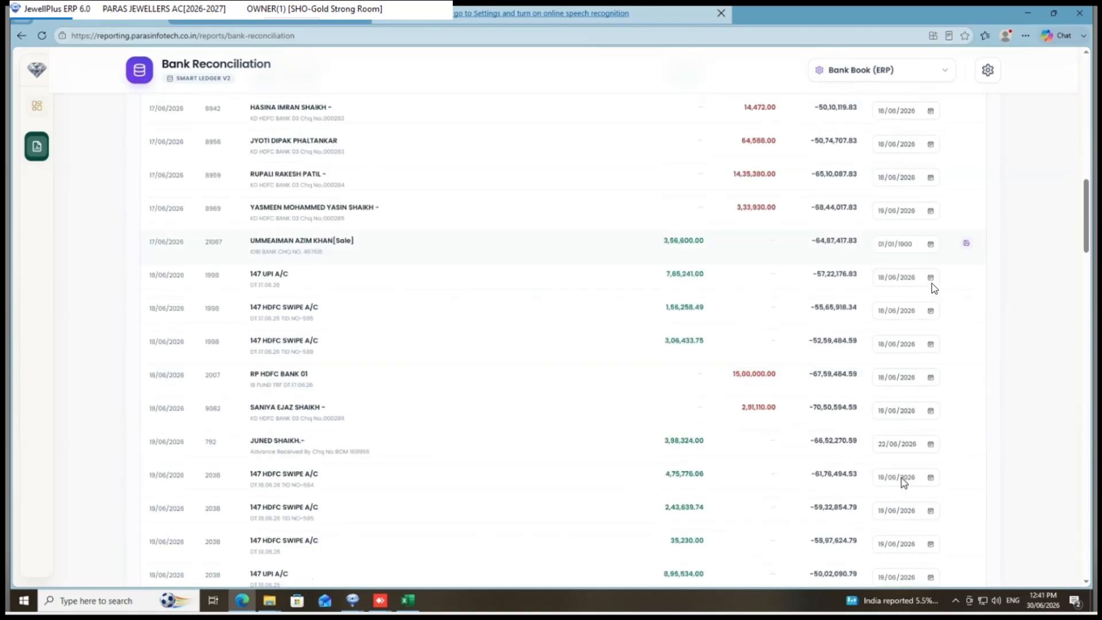
pyautogui.scroll(-4, 900, 451)
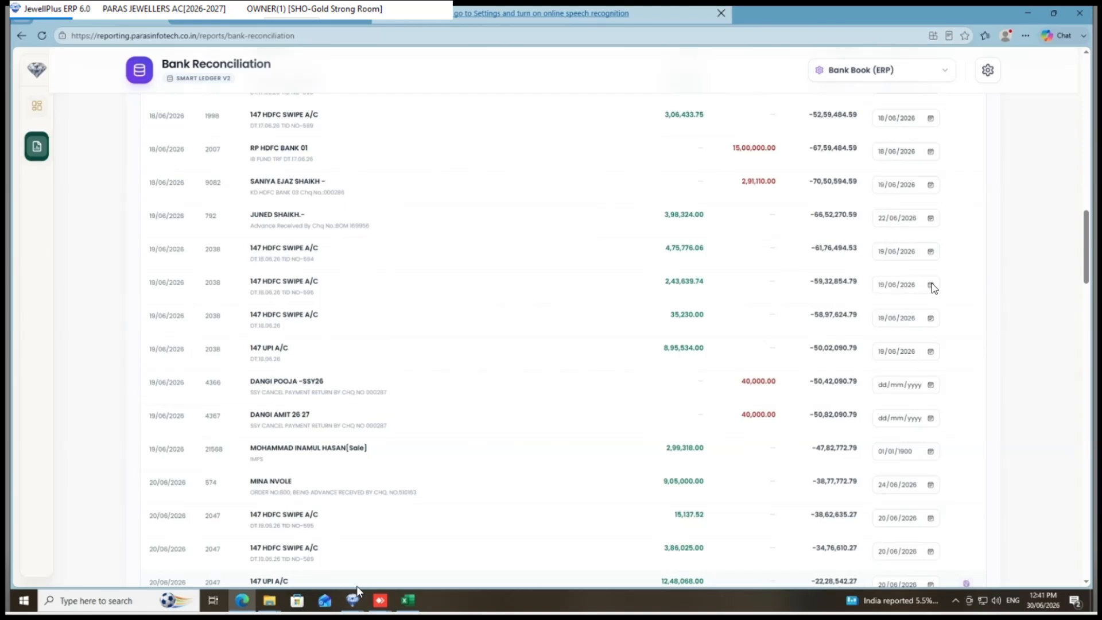
# Switch to the JewellPlus ERP Bank Book for KD HDFC BANK 03, refresh it and check the clearing dates.
pyautogui.moveTo(355, 607)
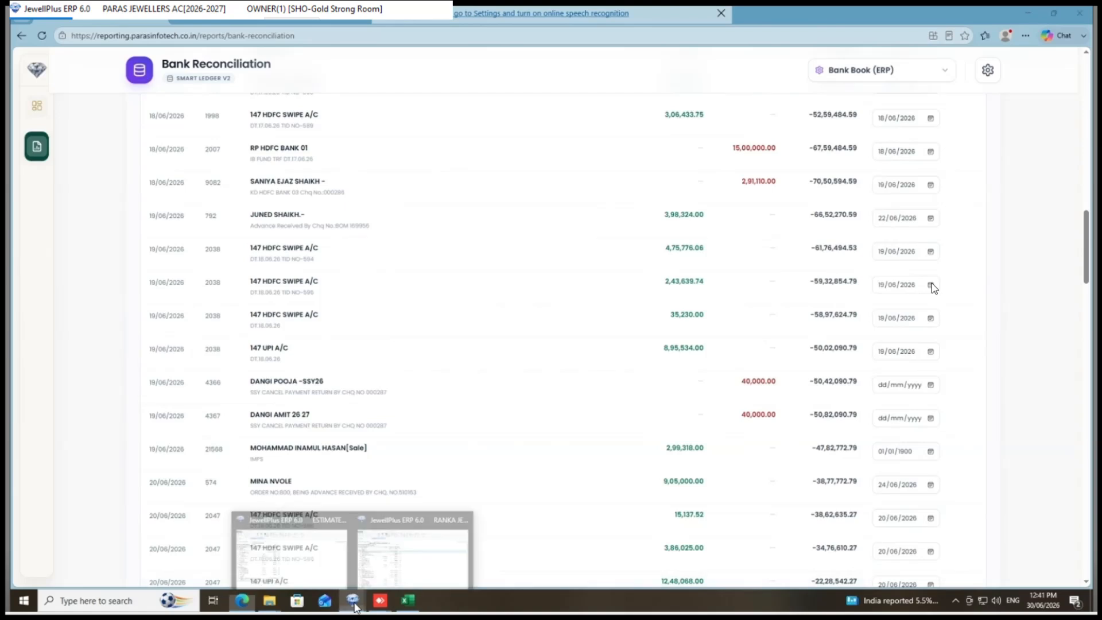
pyautogui.click(409, 545)
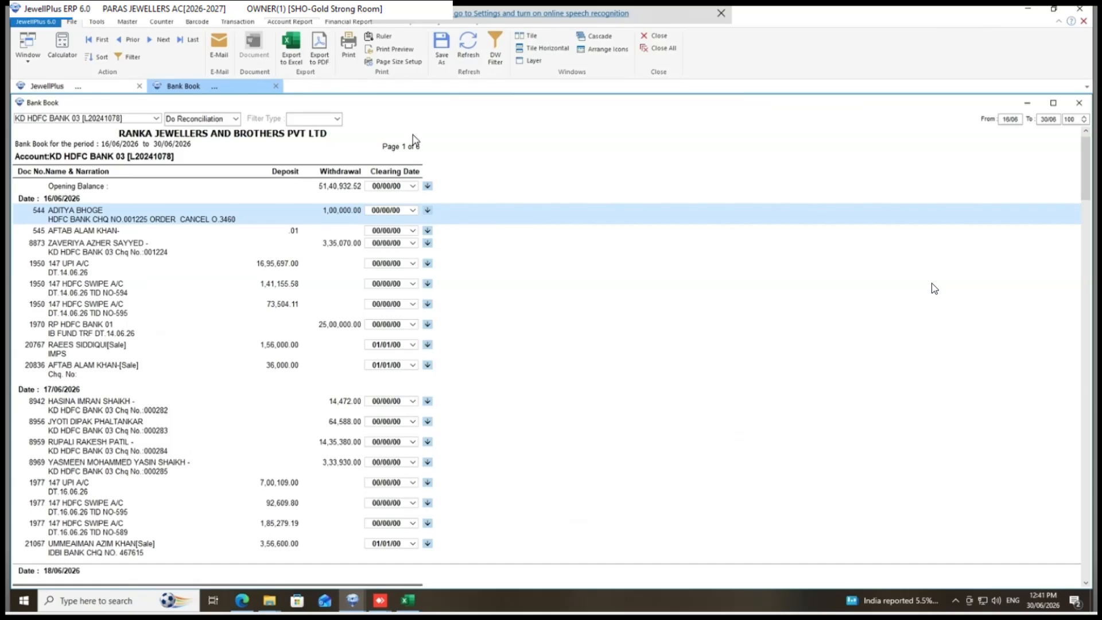
pyautogui.click(470, 56)
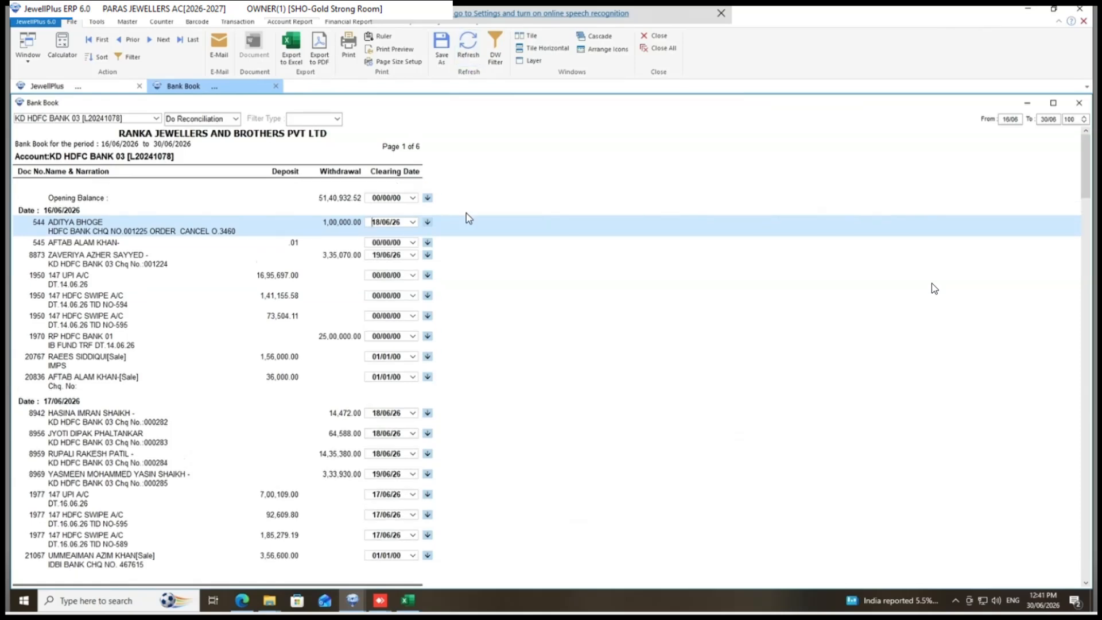
pyautogui.scroll(-5, 469, 331)
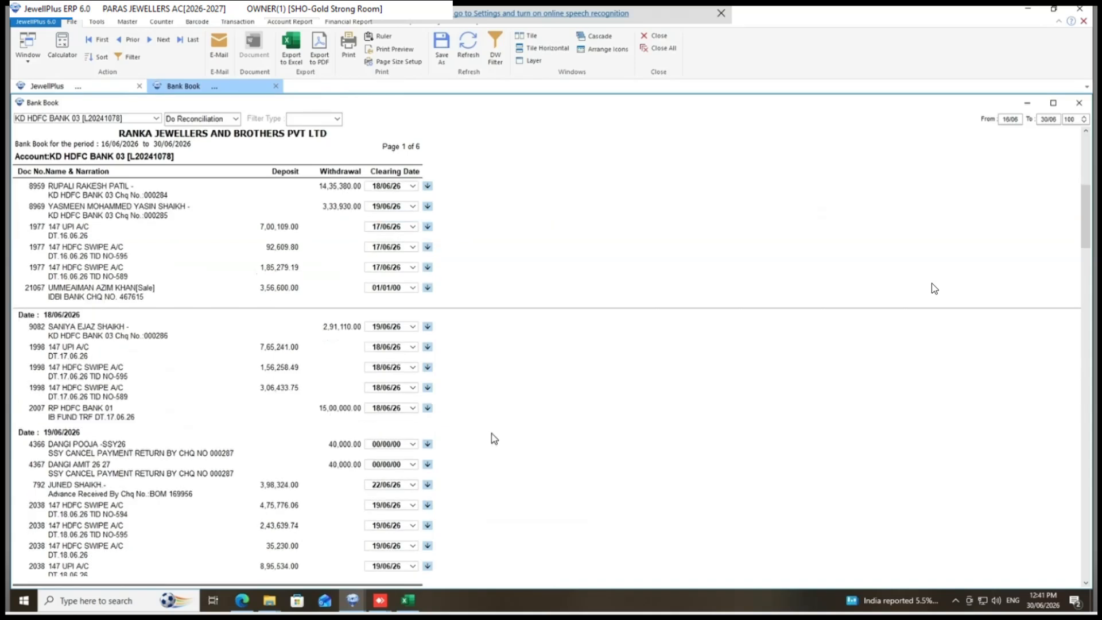
pyautogui.scroll(-5, 494, 438)
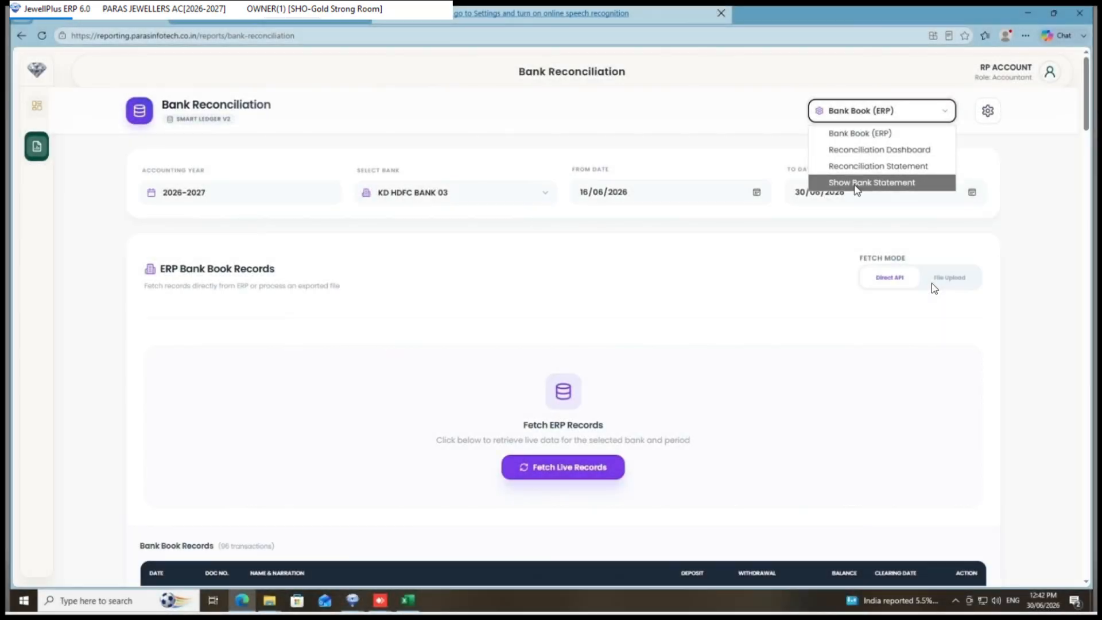
# Return to Bank Reconciliation in the browser, view the bank statement, and review both Deposit not Credited pages of the Reconciliation Statement.
pyautogui.click(857, 183)
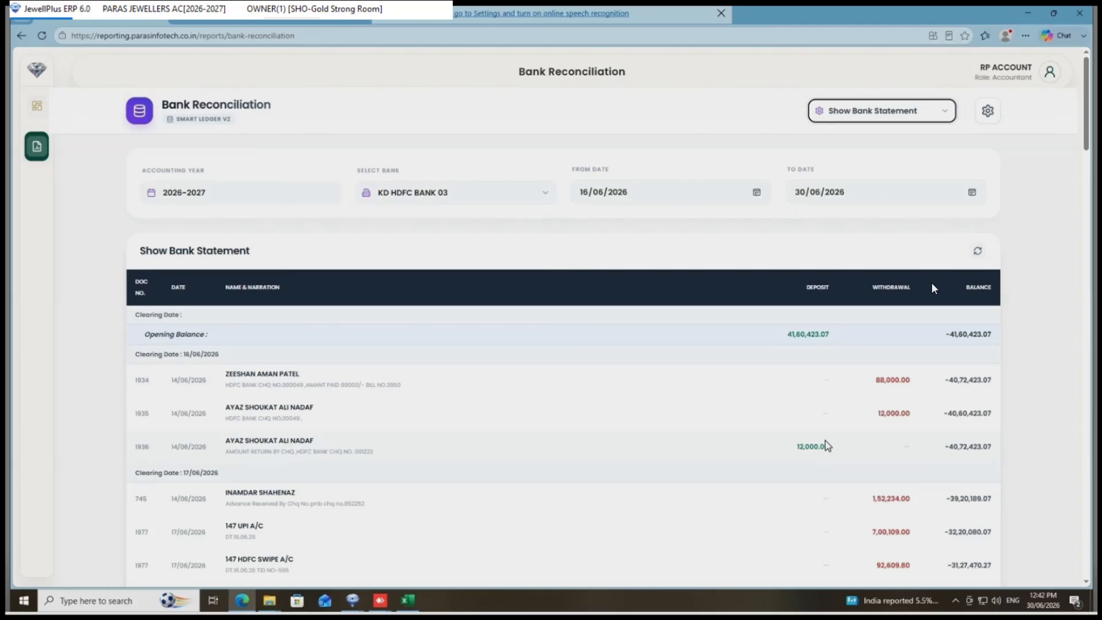
pyautogui.click(865, 115)
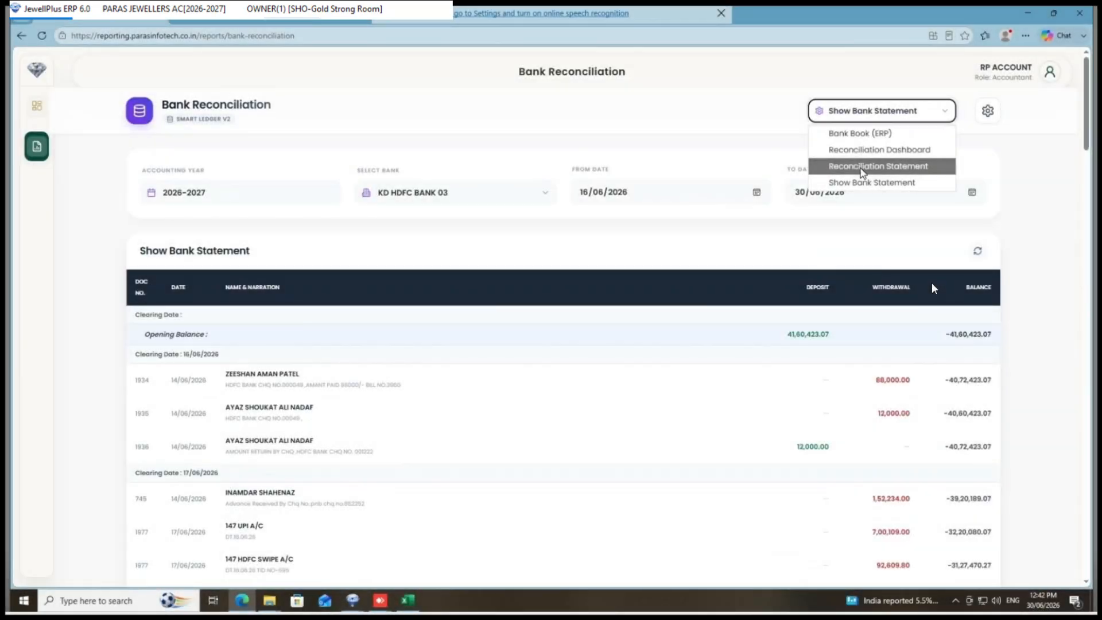
pyautogui.click(863, 168)
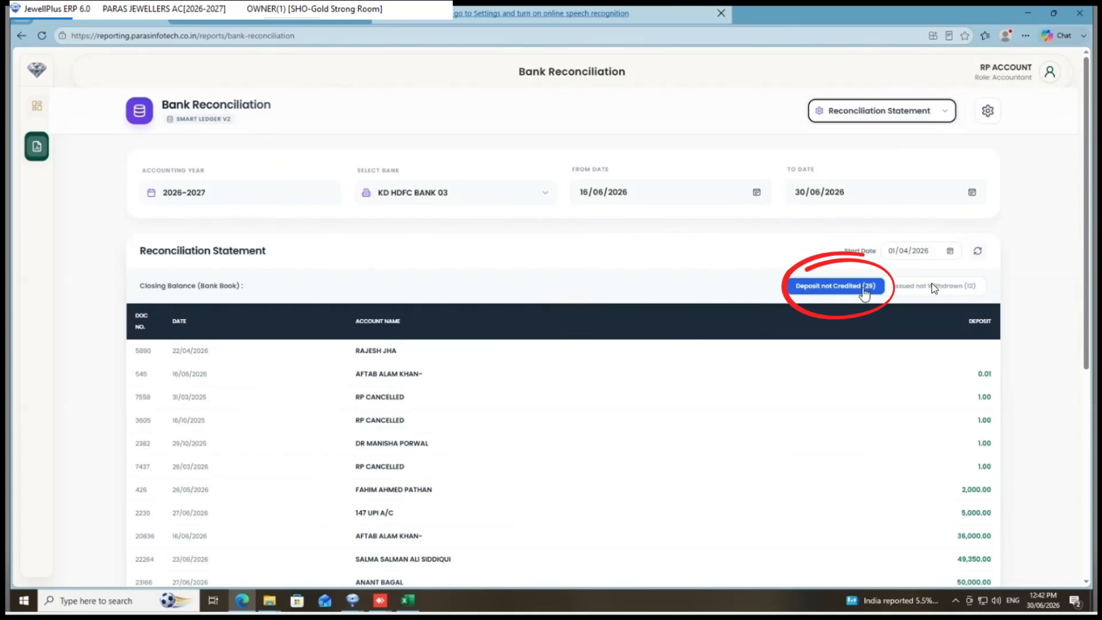
pyautogui.scroll(-4, 719, 448)
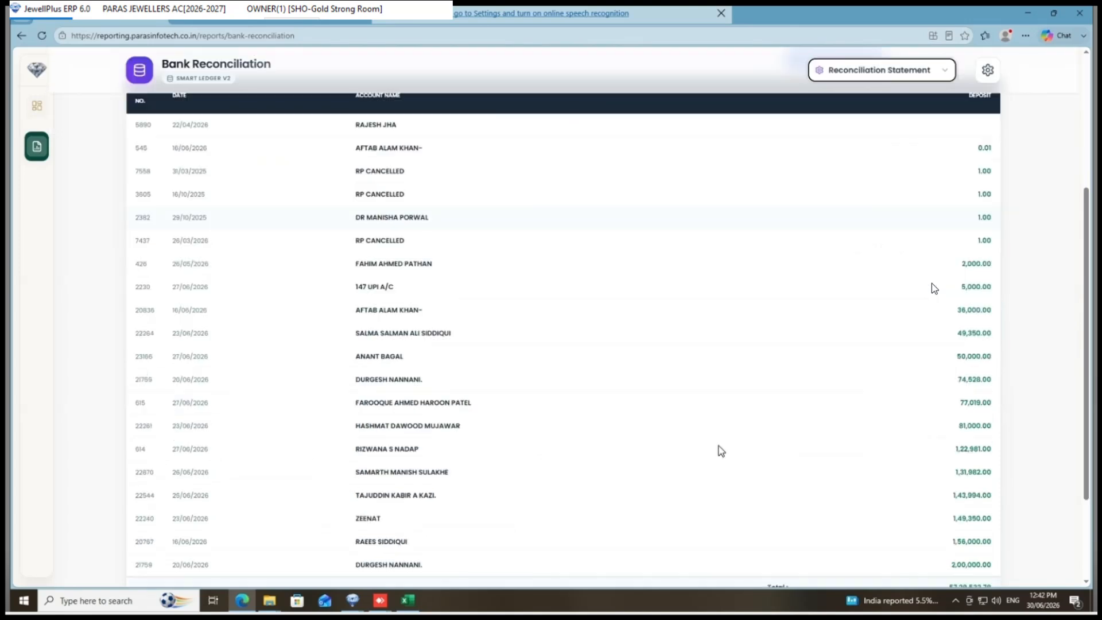
pyautogui.scroll(-3, 718, 447)
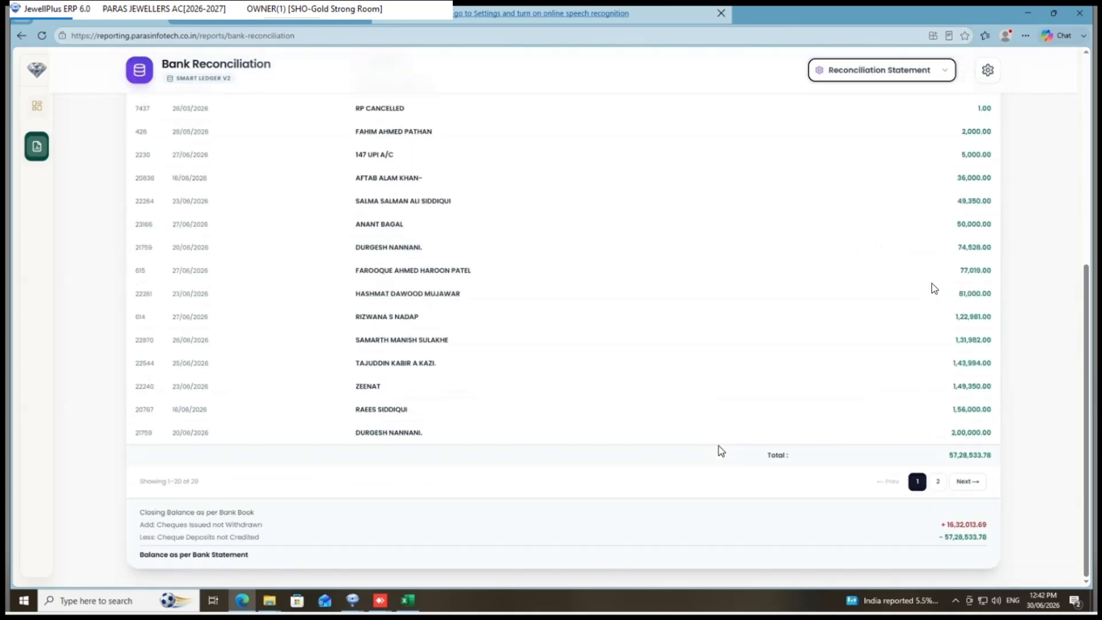
pyautogui.click(966, 483)
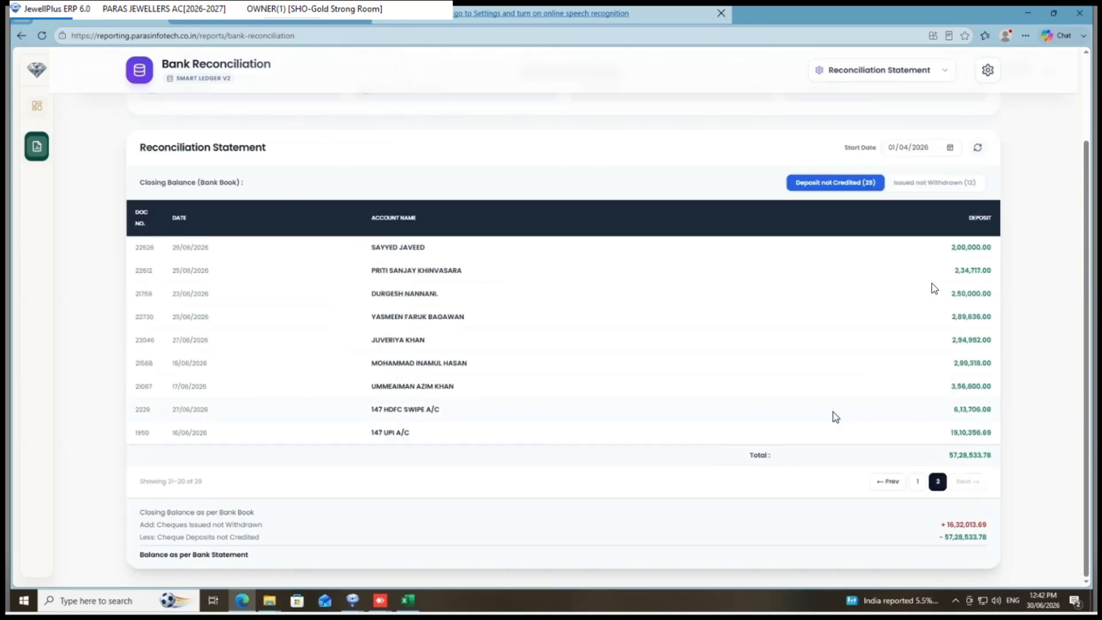
# Show the Issued not Withdrawn entries of the Reconciliation Statement and review the list through its closing summary.
pyautogui.click(924, 185)
pyautogui.scroll(-1, 868, 404)
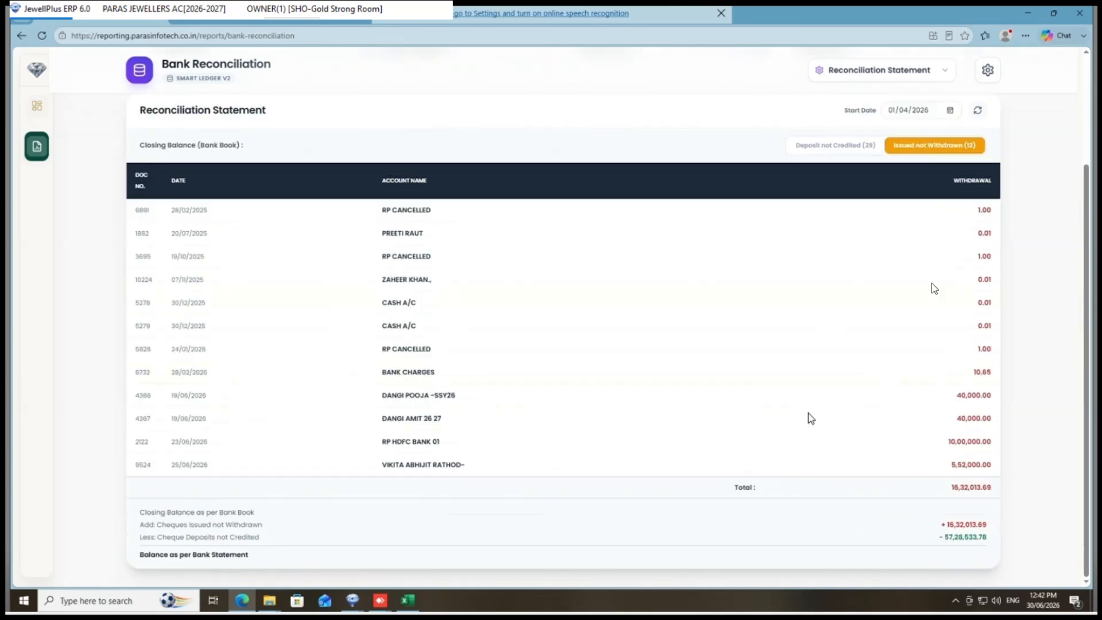
pyautogui.scroll(4, 810, 417)
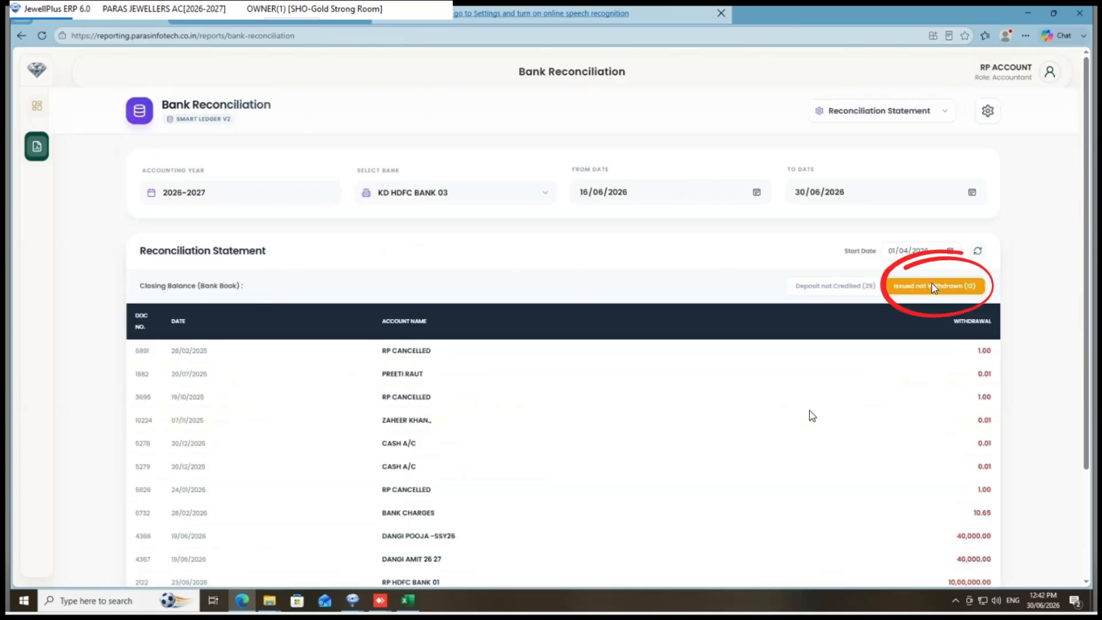
# Open the Reconciliation Dashboard and look through the matched results with their bank and clearing dates.
pyautogui.click(873, 114)
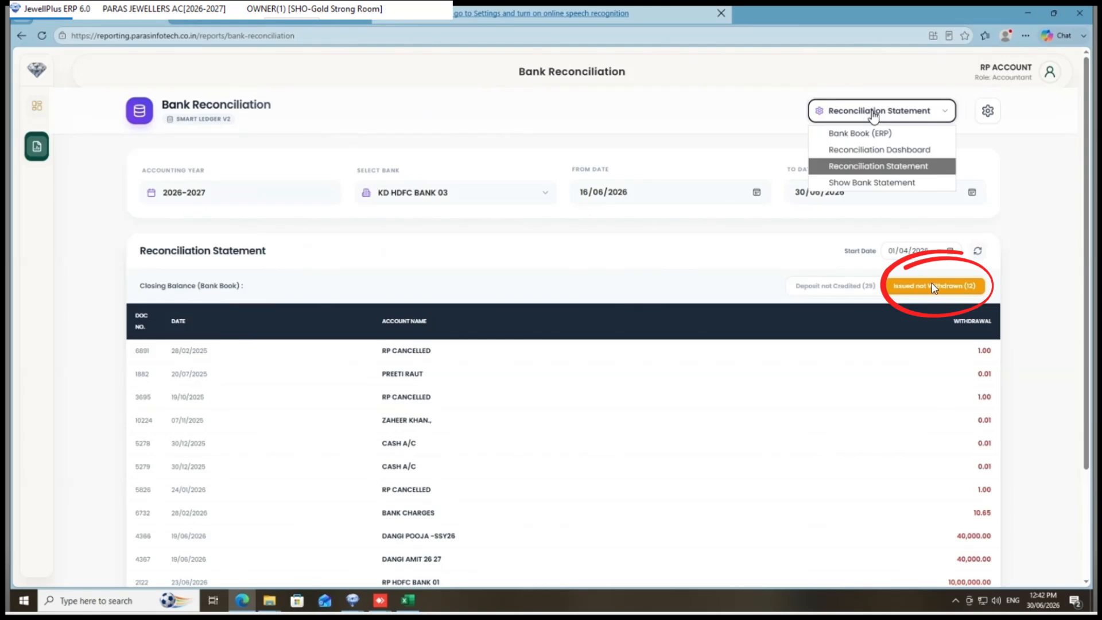
pyautogui.click(863, 151)
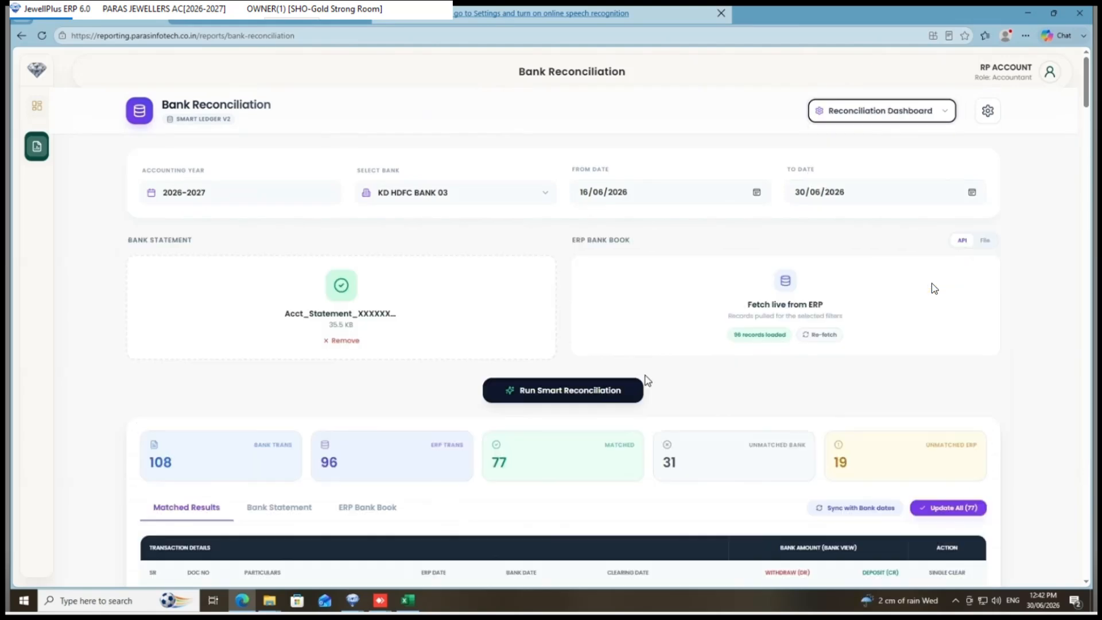
pyautogui.scroll(-15, 746, 287)
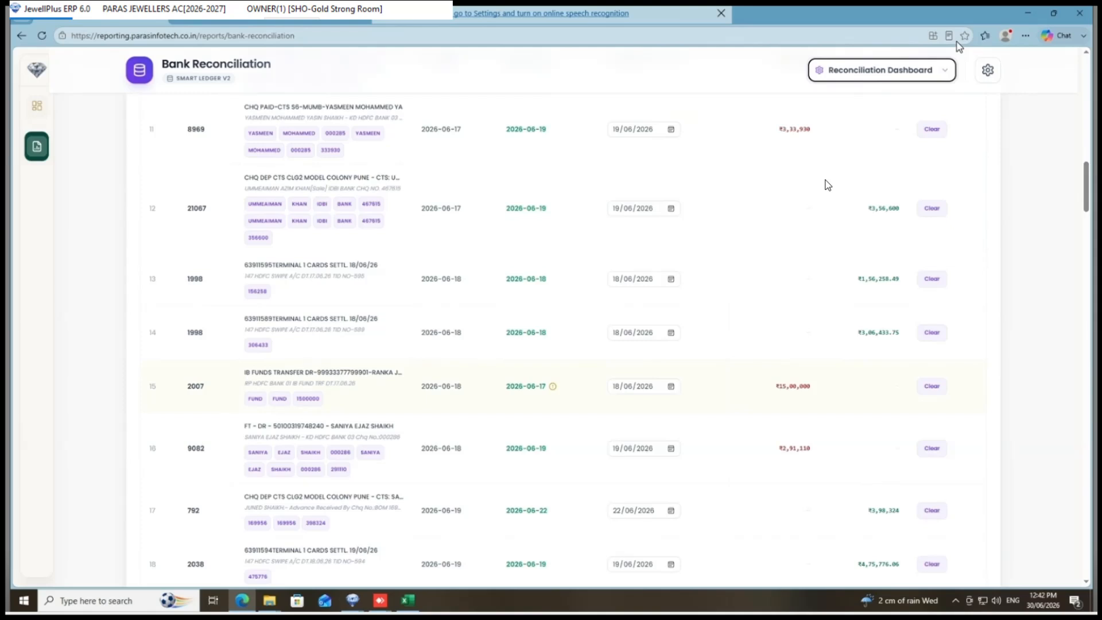